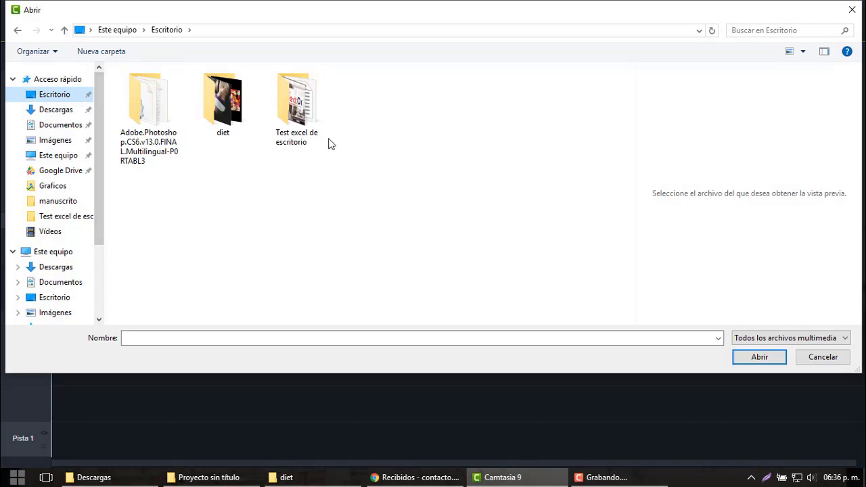
- Import the video "Música para adelgazar y rejuvenecer mientras duermes Música_SinCopyright" from the desktop's diet folder into the media bin
click(225, 112)
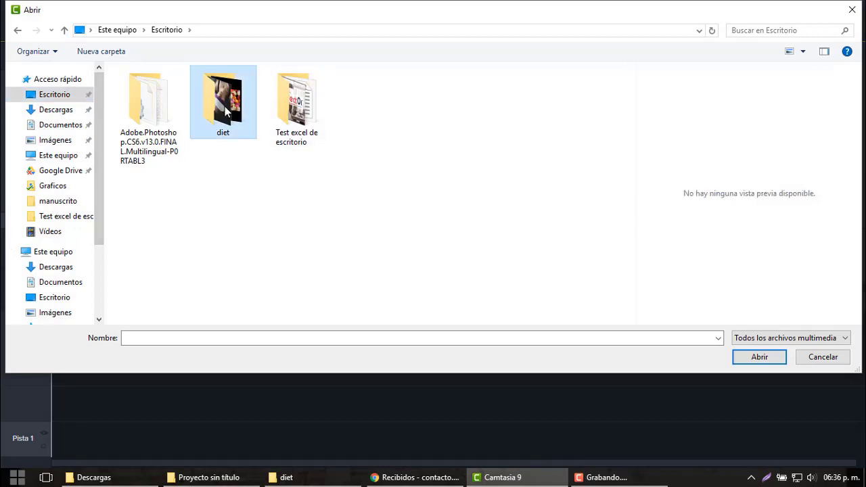
double_click(224, 108)
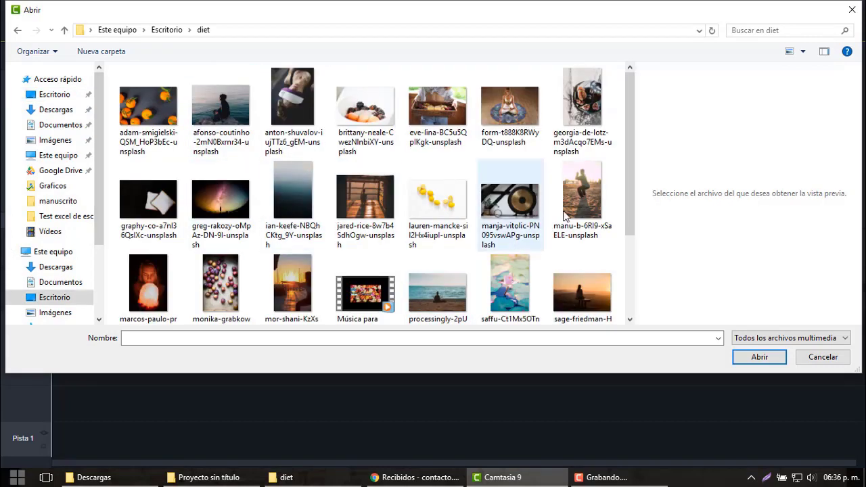
scroll(498, 165, down, 3)
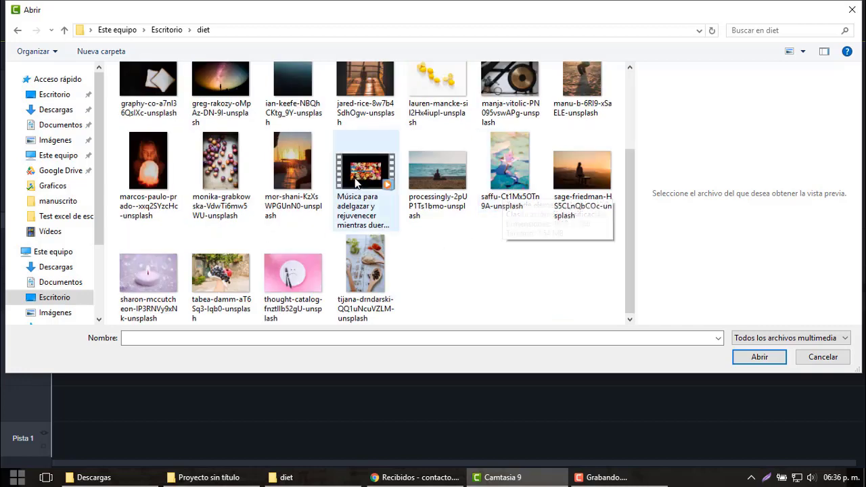
click(390, 226)
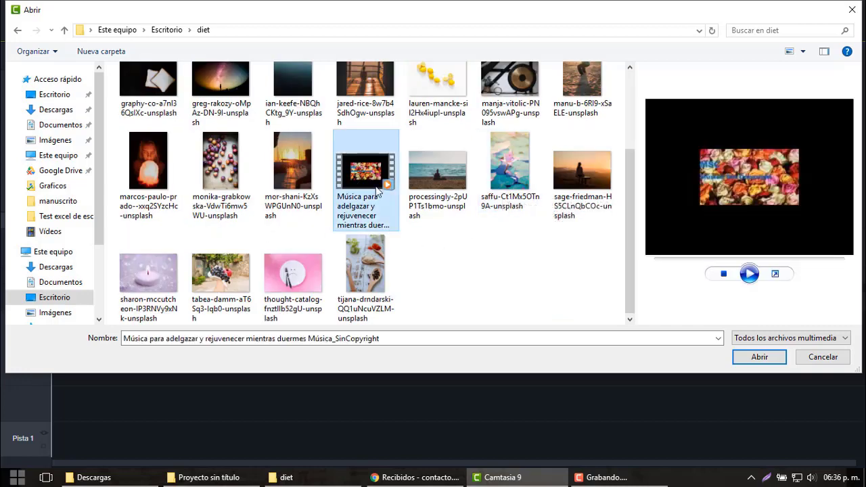
click(753, 359)
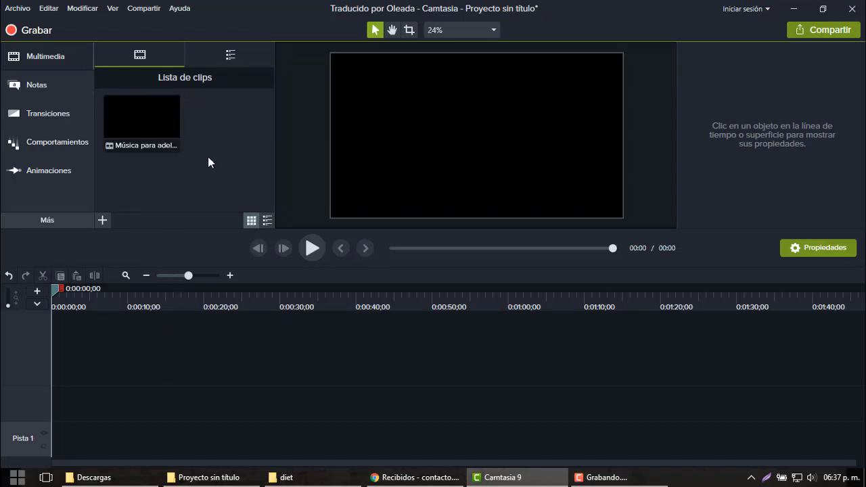
- Import all the images from the diet folder into the media bin, leaving out the music video
right_click(211, 162)
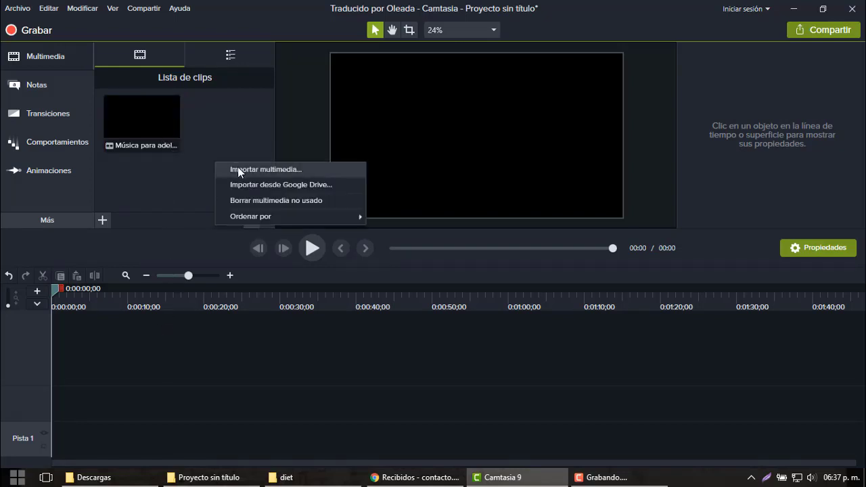
click(240, 168)
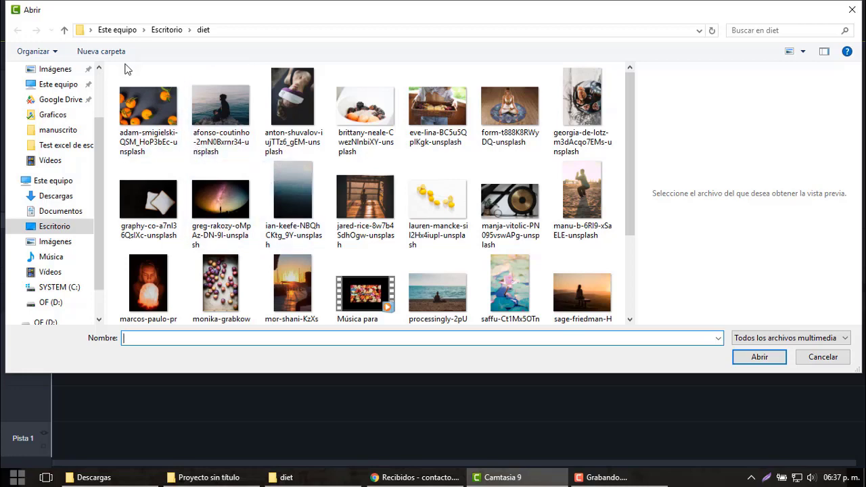
drag(113, 73, 614, 346)
ctrl+click(357, 191)
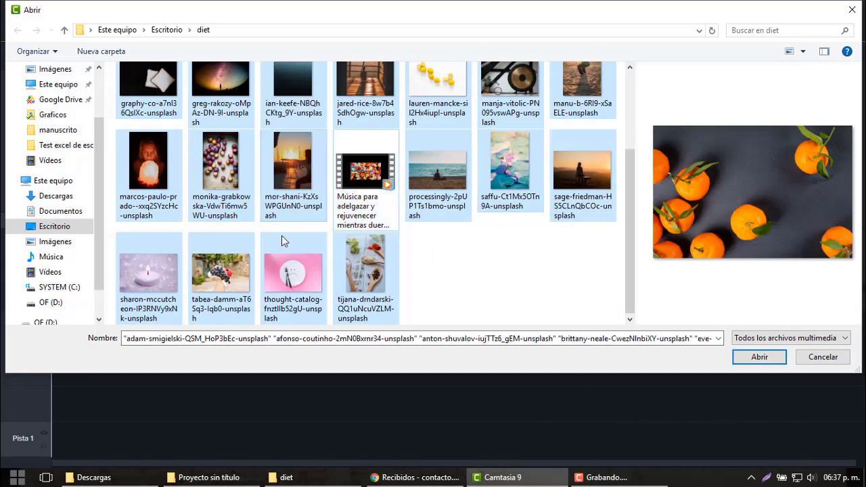
click(744, 359)
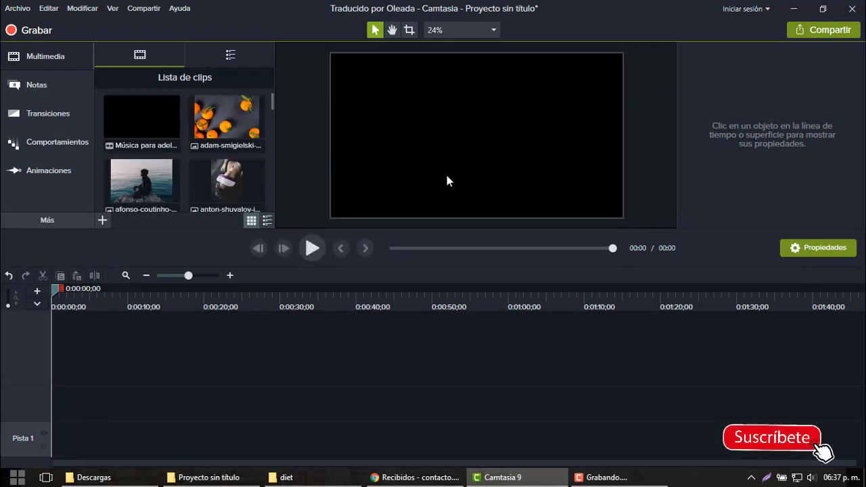
- Set the canvas dimensions to 720p HD (1280x720) in the project settings
right_click(447, 176)
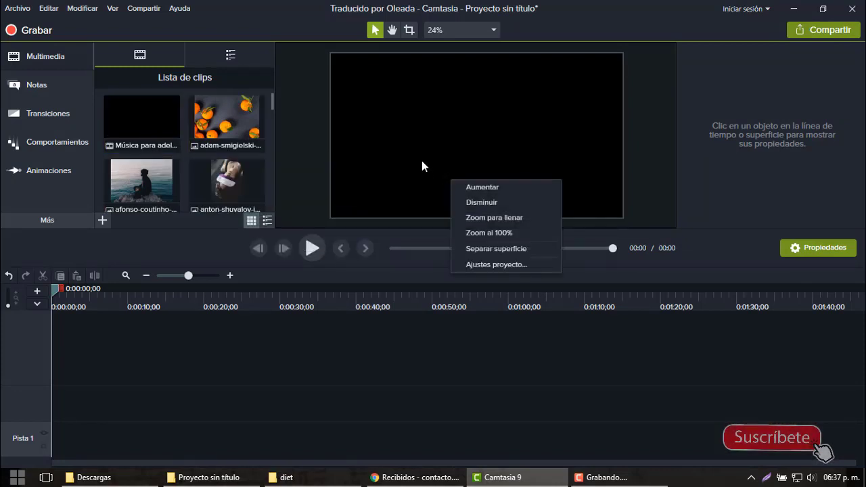
click(485, 265)
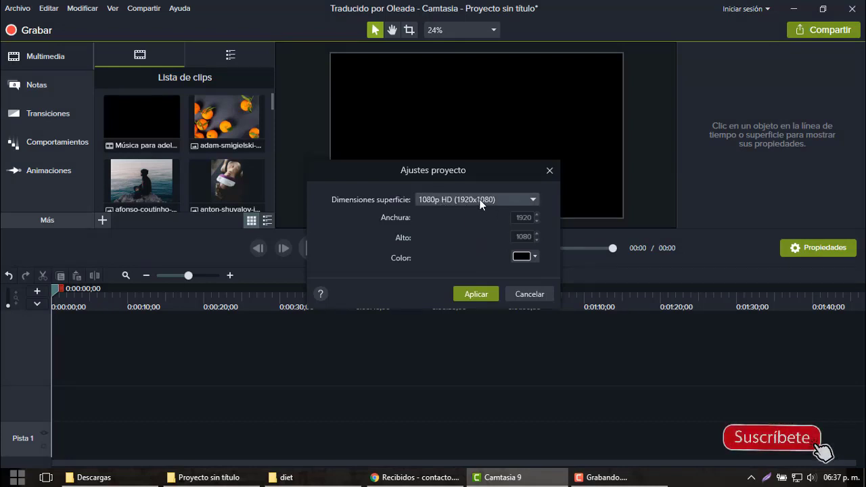
click(482, 200)
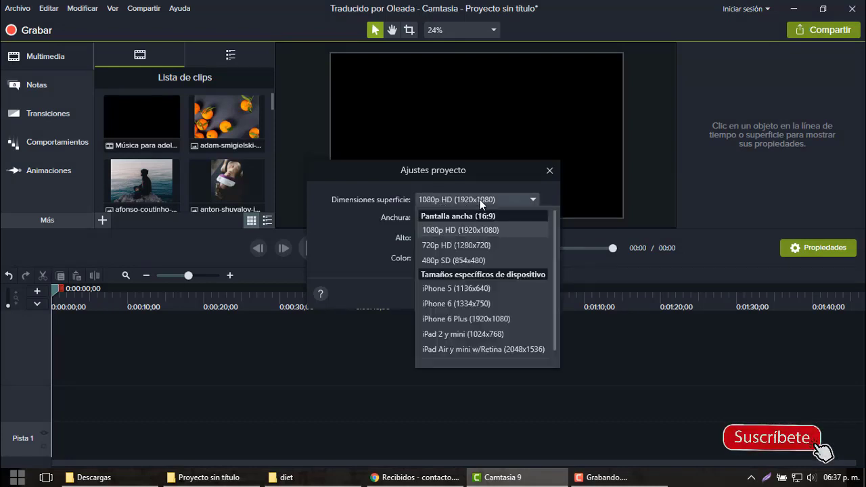
click(465, 244)
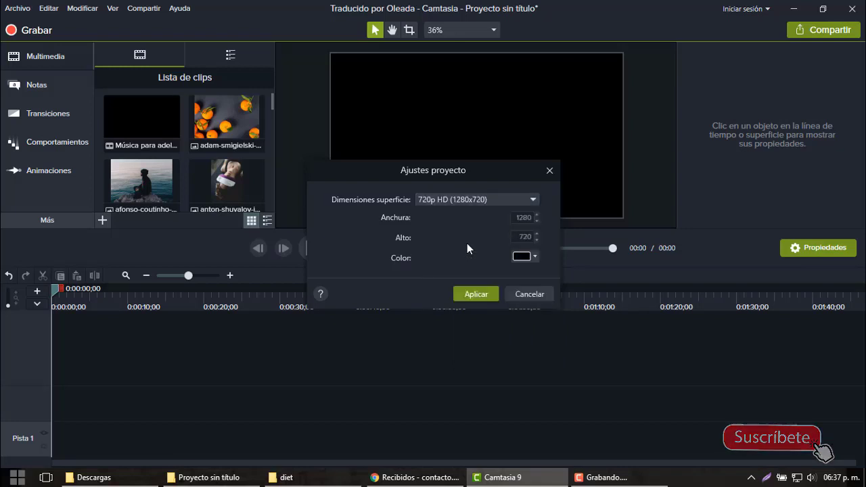
- Try pink and orange as the canvas background color
click(531, 257)
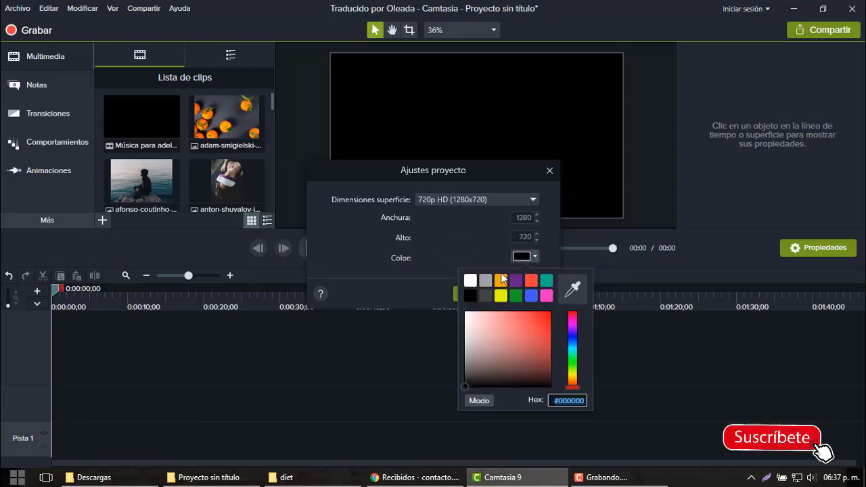
click(545, 296)
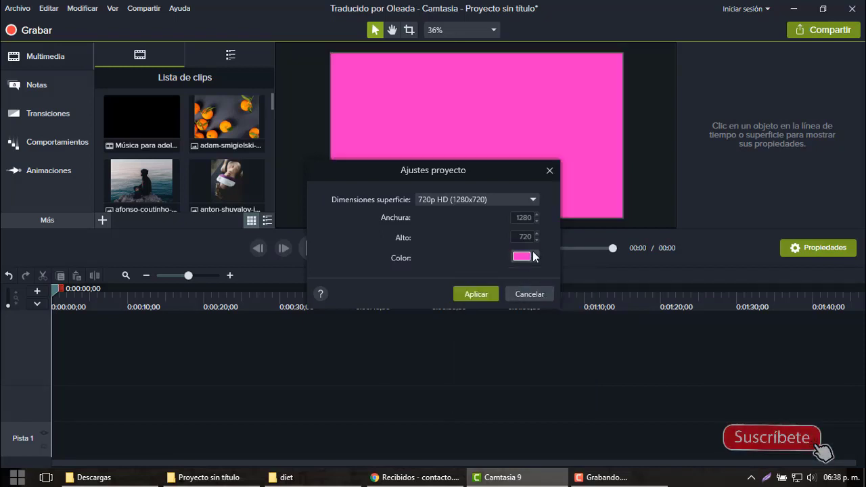
click(533, 258)
click(533, 257)
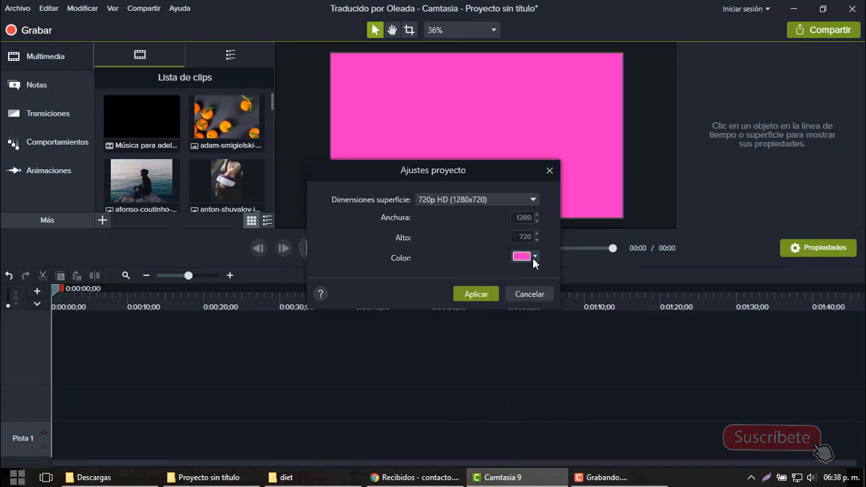
click(531, 259)
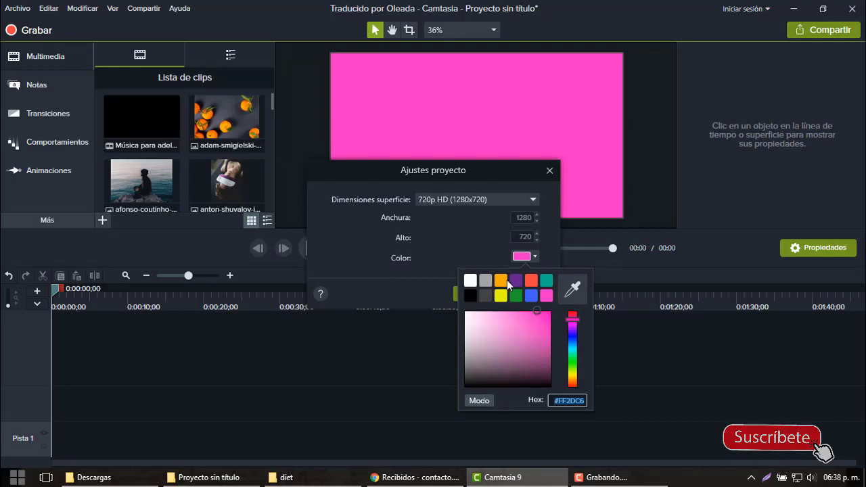
click(507, 280)
- Set the canvas color to black and apply the project settings
click(512, 268)
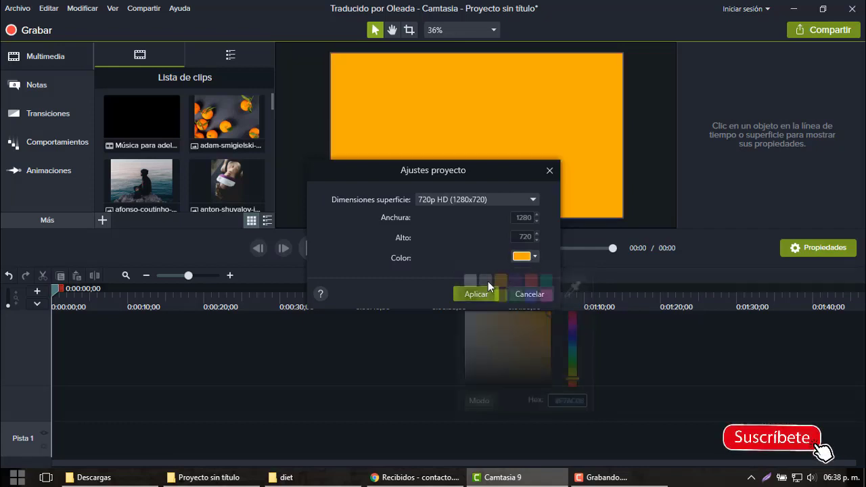
click(470, 295)
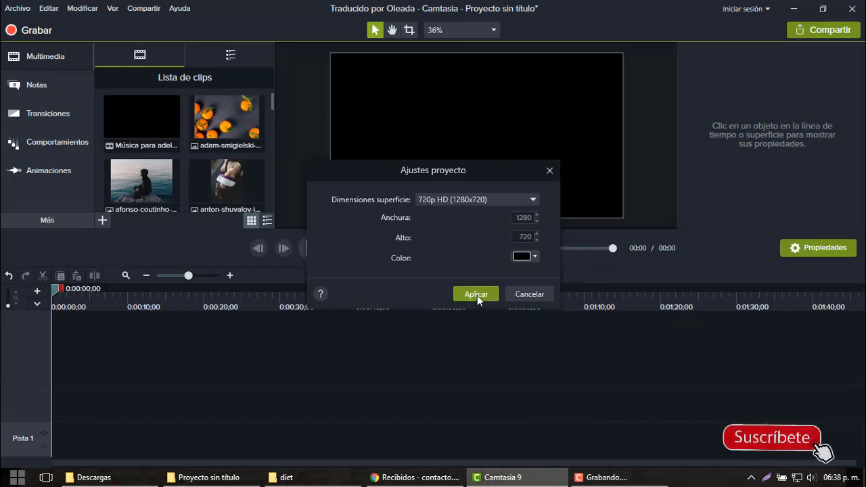
click(476, 294)
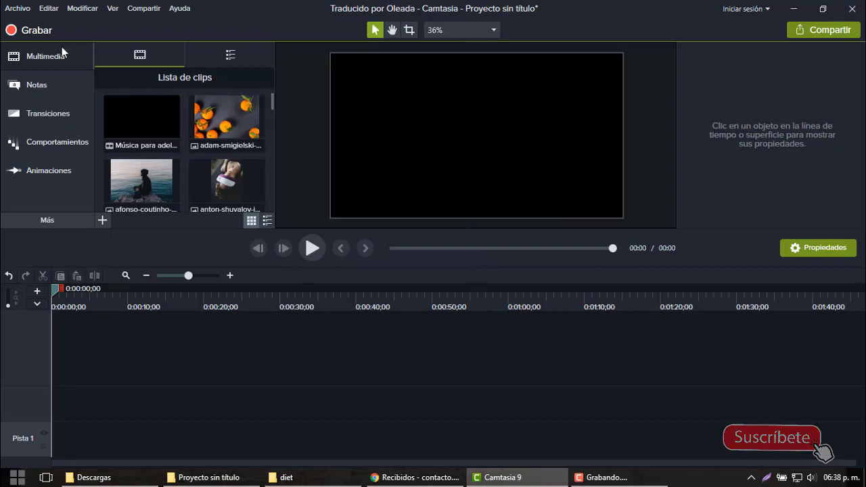
- Reopen the project settings to review the canvas dimensions and color, and apply them as they are
click(17, 8)
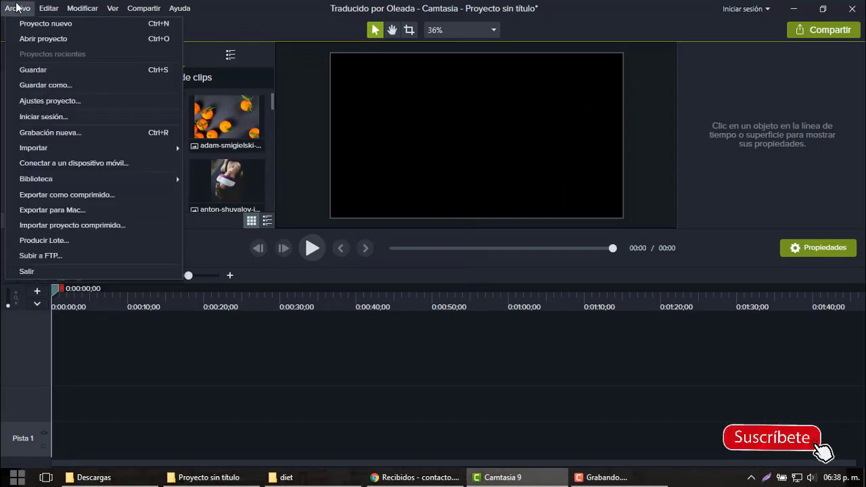
click(34, 103)
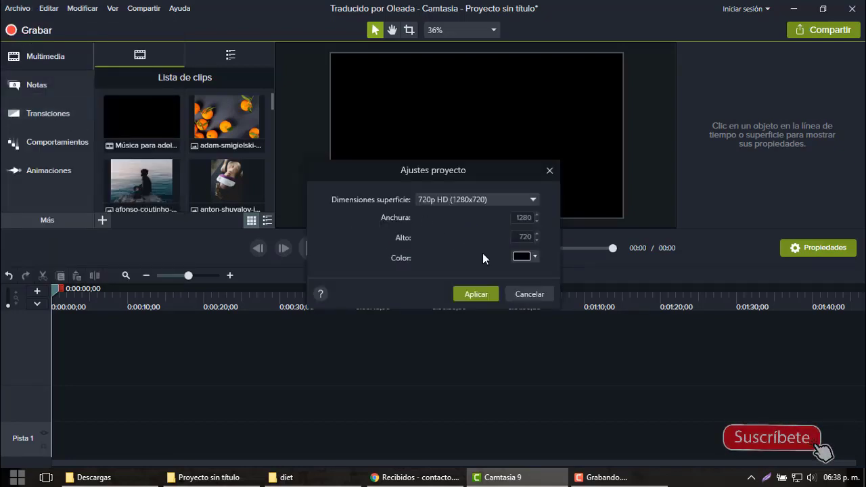
click(494, 294)
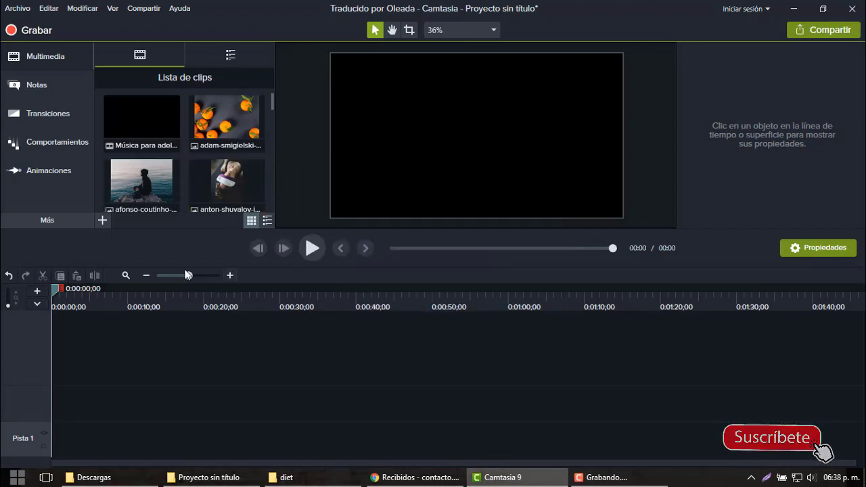
- Place the Música video clip on Pista 1 and align its start with 0:00:00;00 on the timeline
click(198, 129)
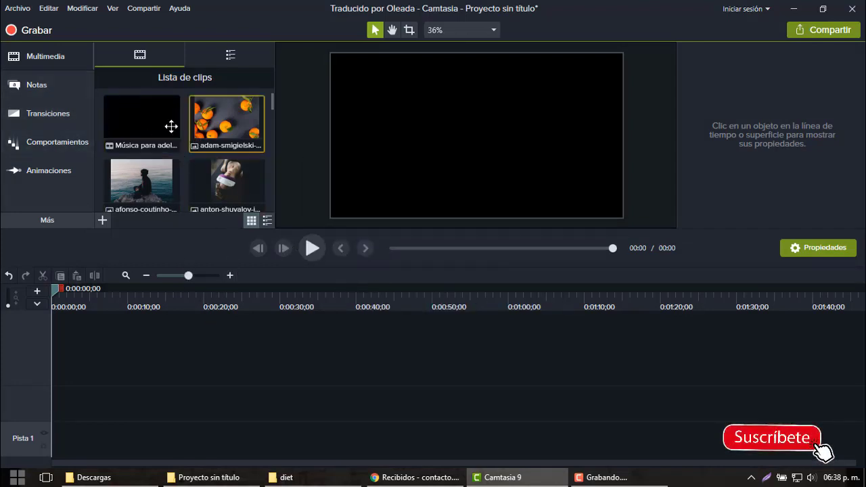
click(171, 125)
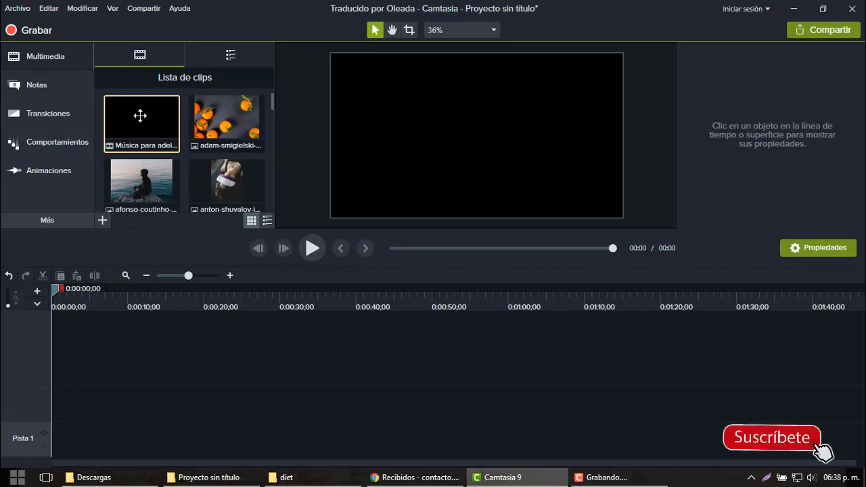
drag(139, 115, 148, 430)
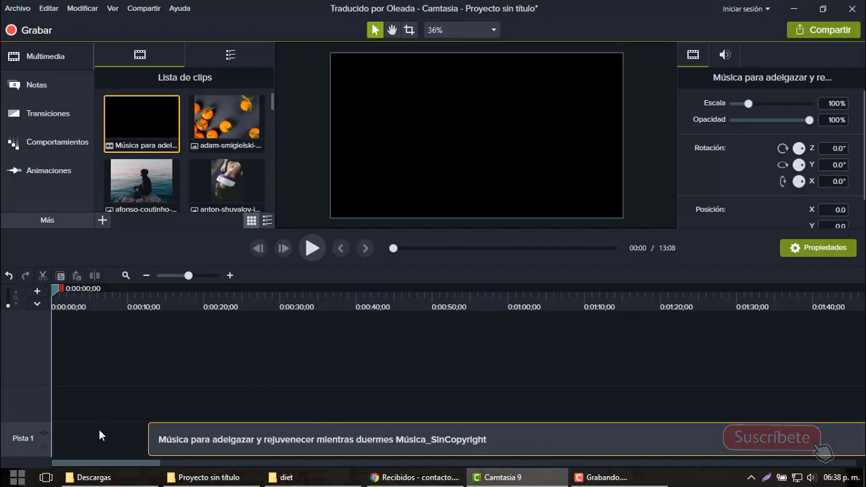
drag(99, 434, 70, 439)
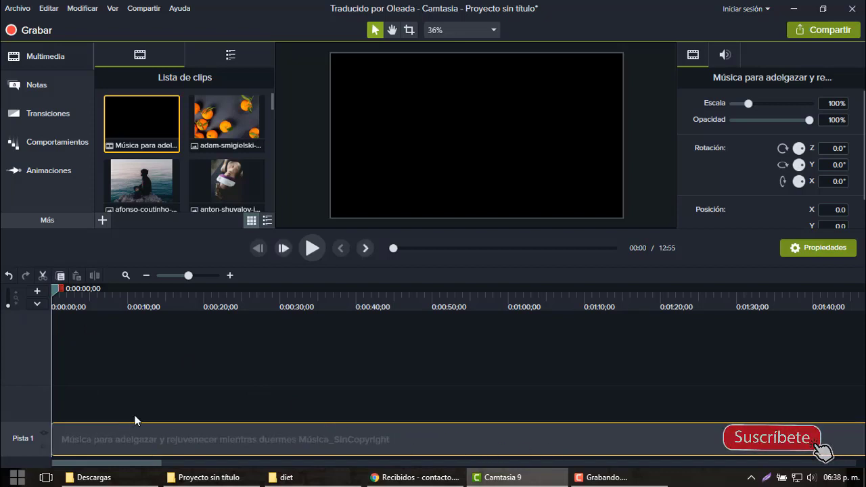
drag(135, 420, 77, 447)
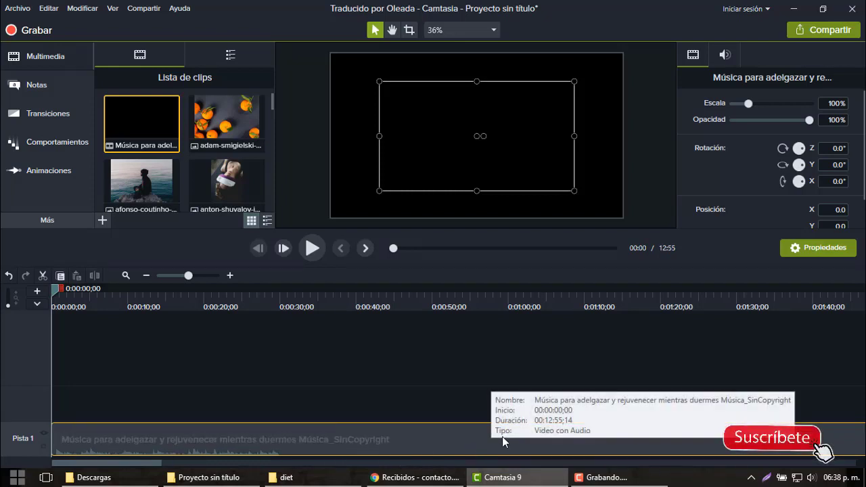
drag(502, 437, 502, 436)
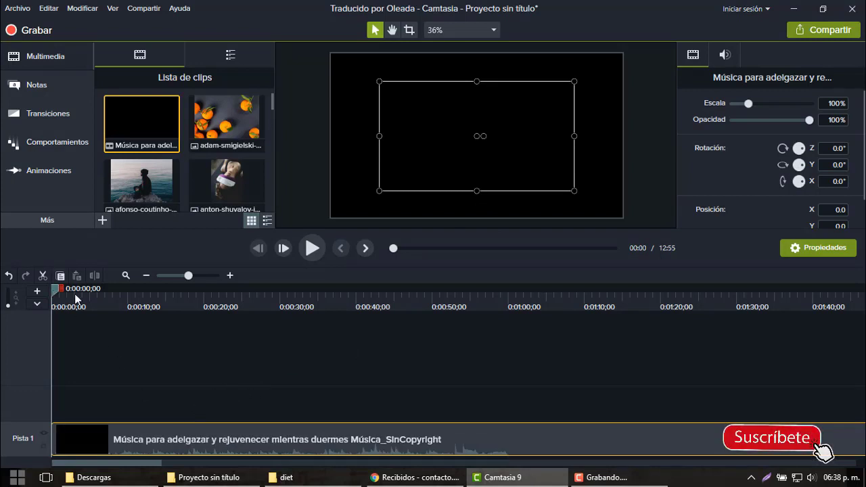
- Scrub the playhead through the music clip, from about 6 seconds to near its end at about 0:12:49
drag(74, 293, 98, 298)
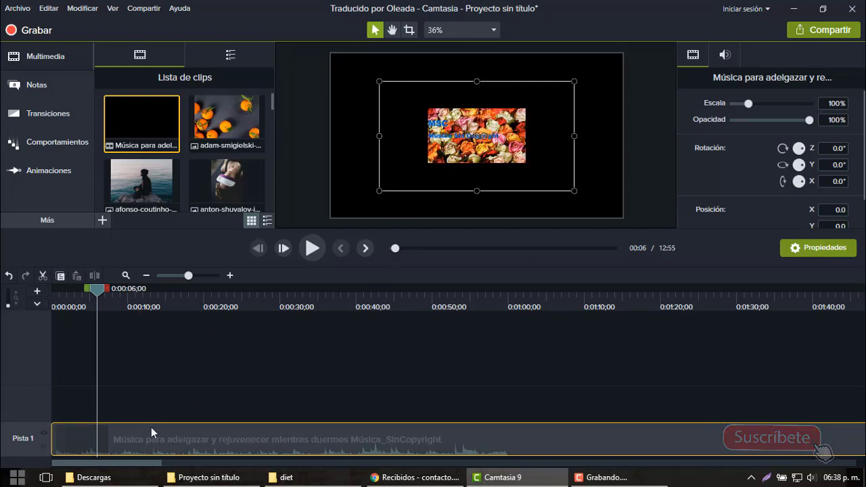
click(133, 434)
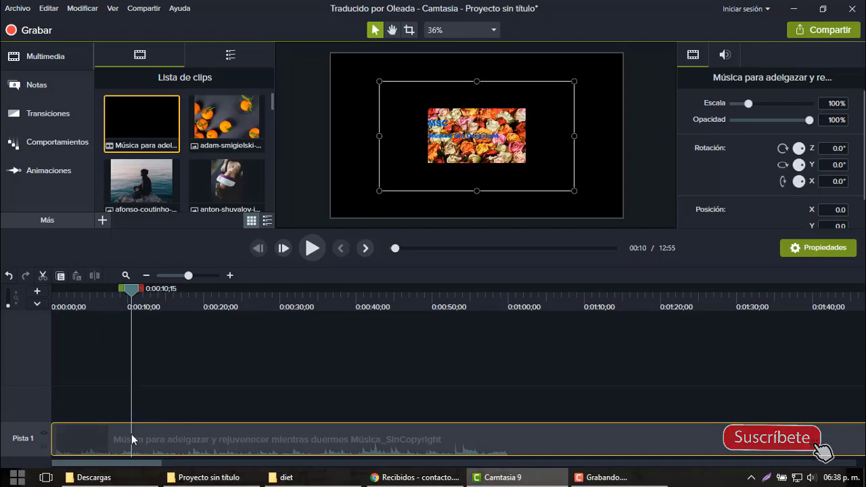
click(163, 275)
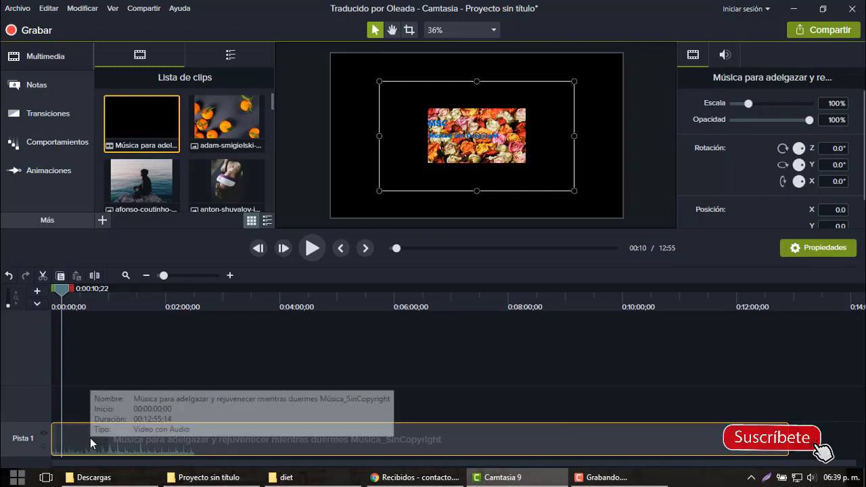
click(65, 291)
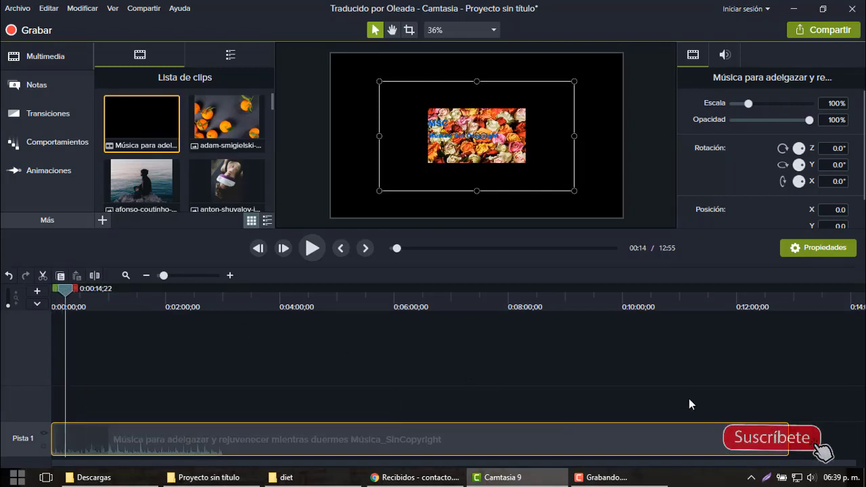
click(712, 397)
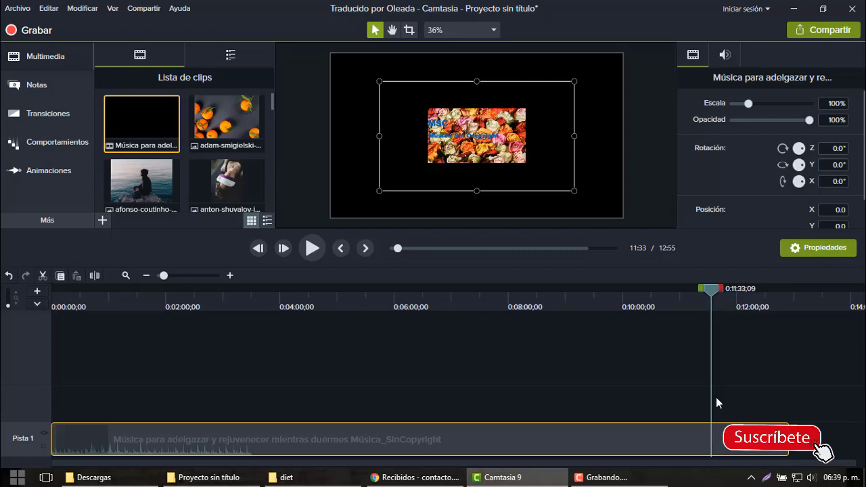
click(760, 406)
click(782, 410)
click(779, 406)
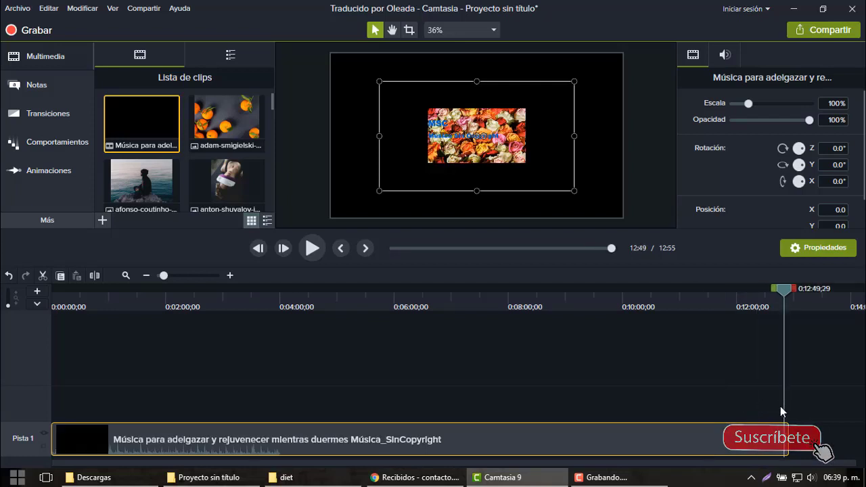
- Split the music clip at 0:11:11;09 and delete the piece after the cut
click(635, 415)
click(672, 421)
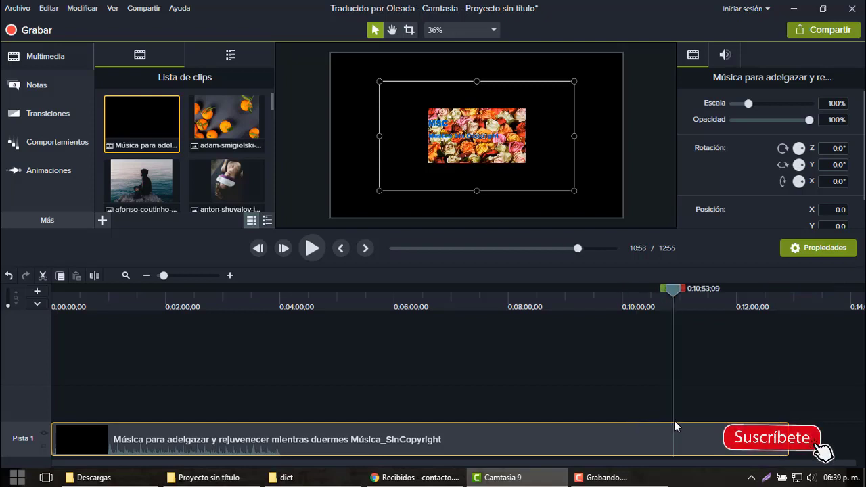
click(684, 419)
click(689, 420)
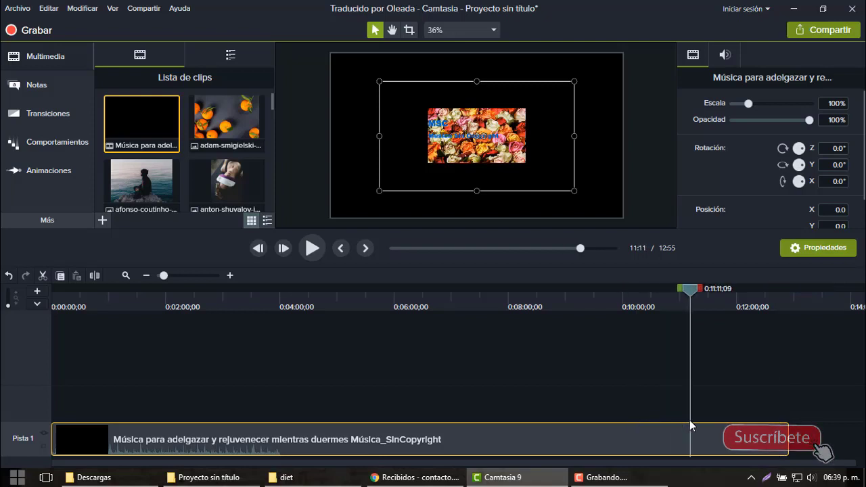
drag(689, 425, 55, 426)
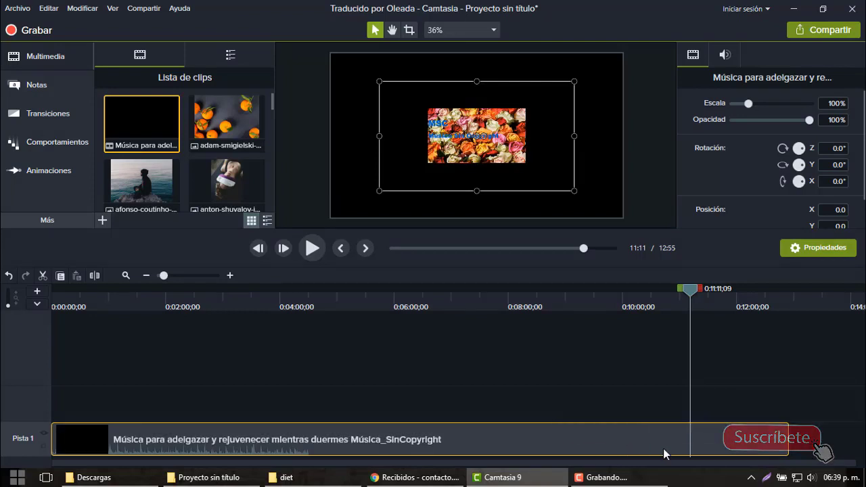
click(95, 276)
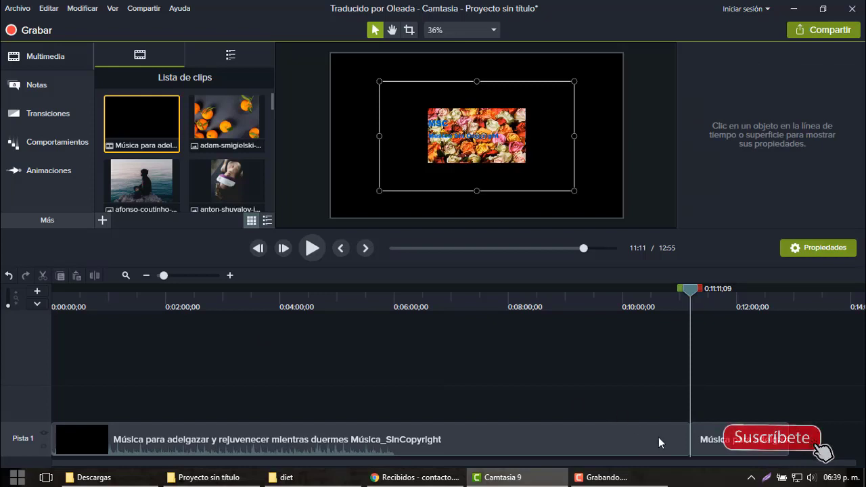
drag(759, 441, 784, 441)
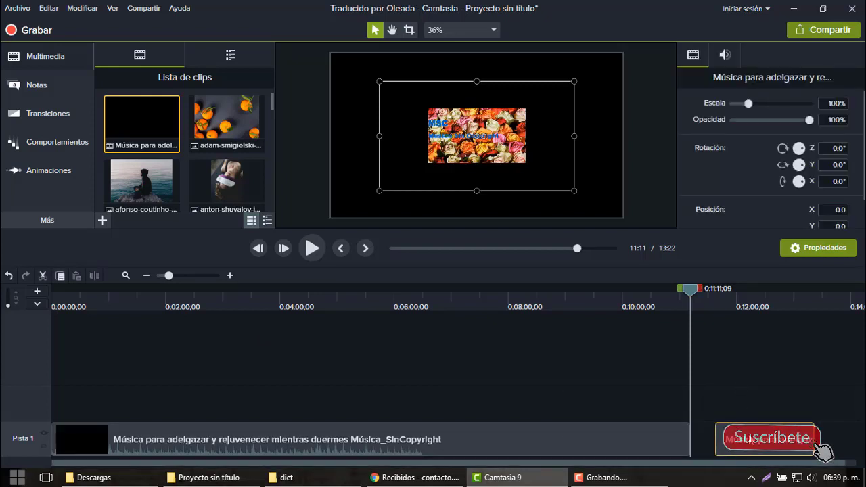
key(Delete)
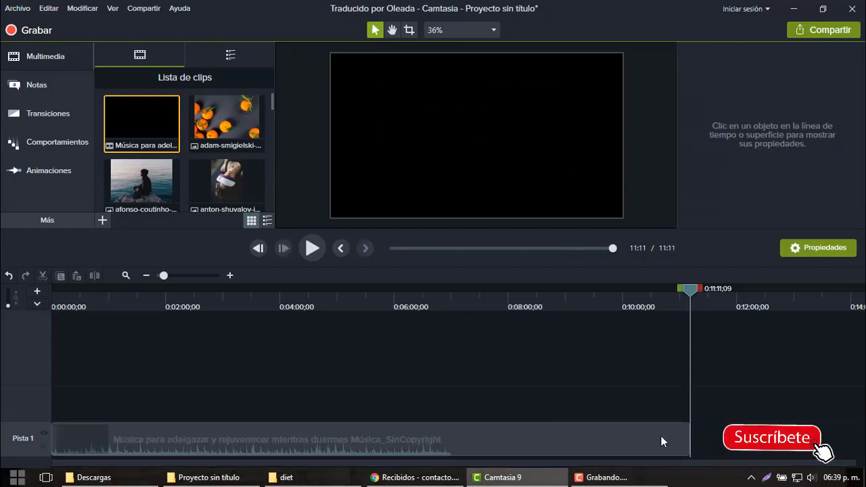
- Separate the audio and video of the music clip and delete the video part on Pista 1
click(448, 432)
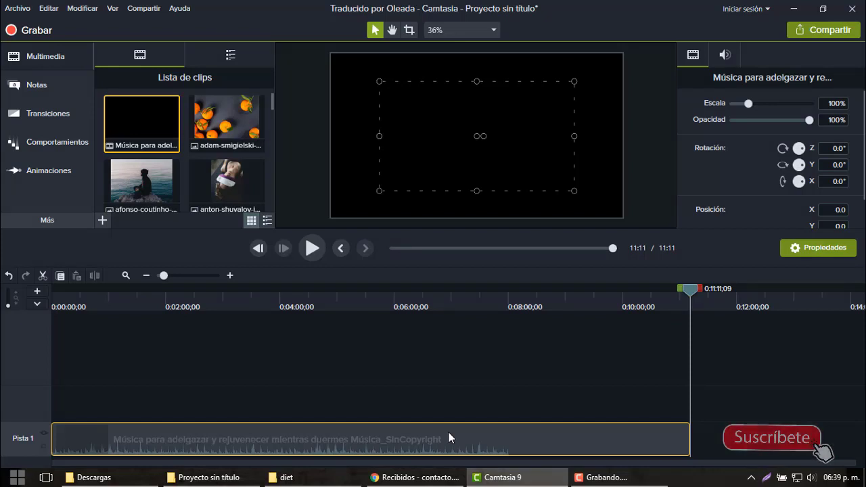
right_click(448, 432)
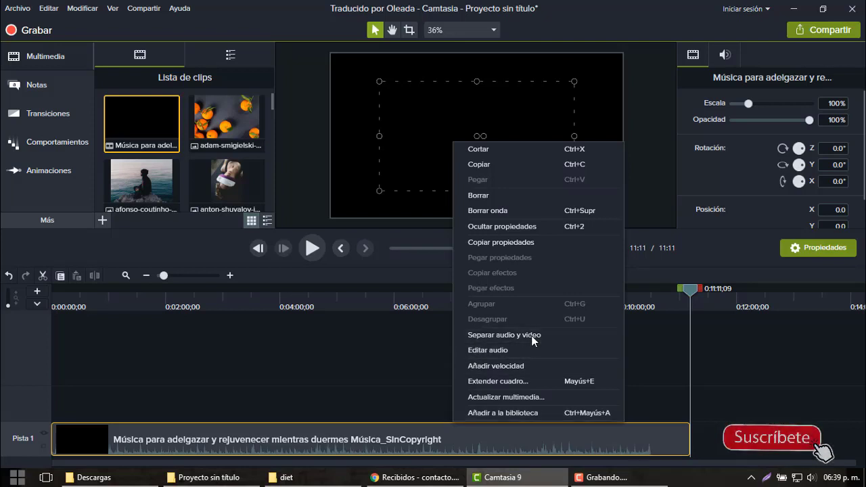
click(531, 335)
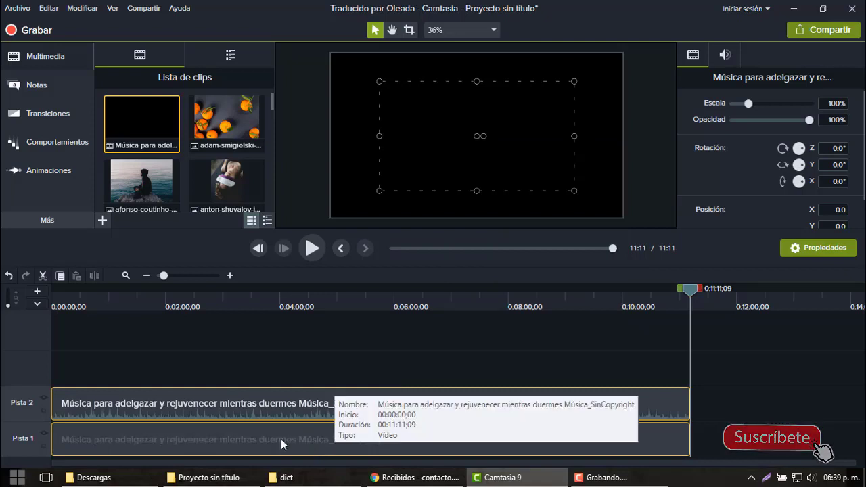
click(195, 432)
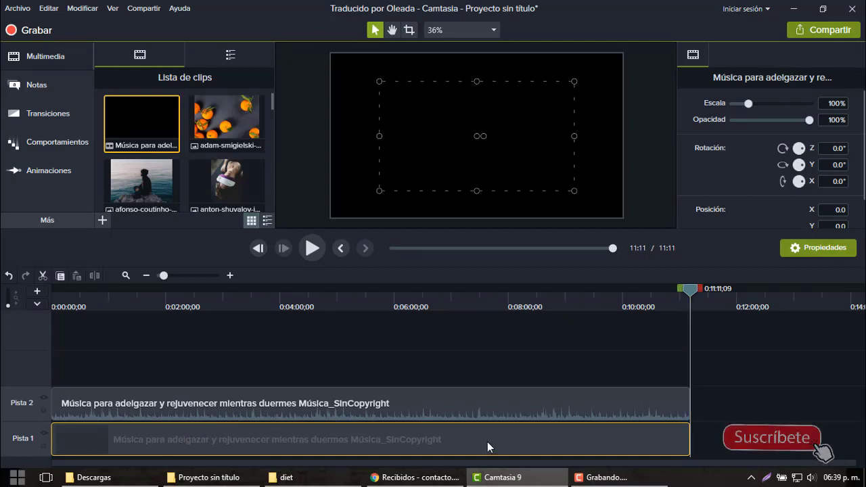
key(Delete)
- Move the separated audio clip from Pista 2 to Pista 1 and raise its volume level slightly
click(389, 411)
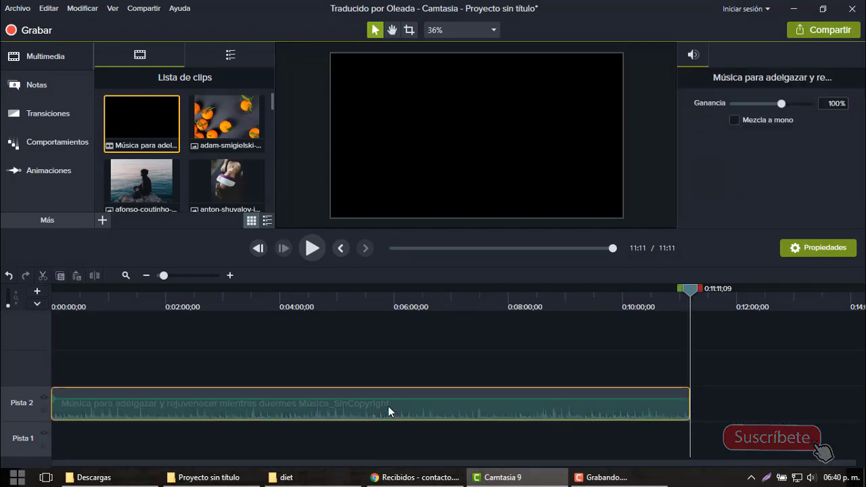
drag(383, 391, 385, 435)
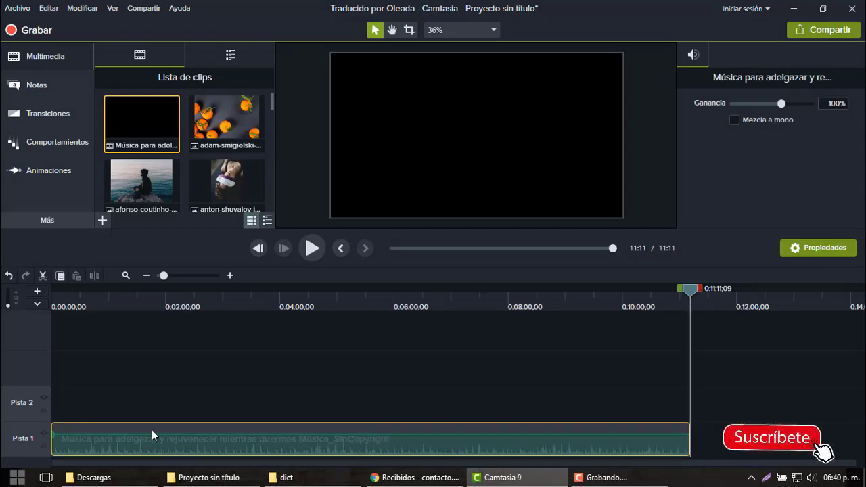
mouse_move(114, 434)
mouse_down()
mouse_move(113, 457)
mouse_move(116, 433)
mouse_up()
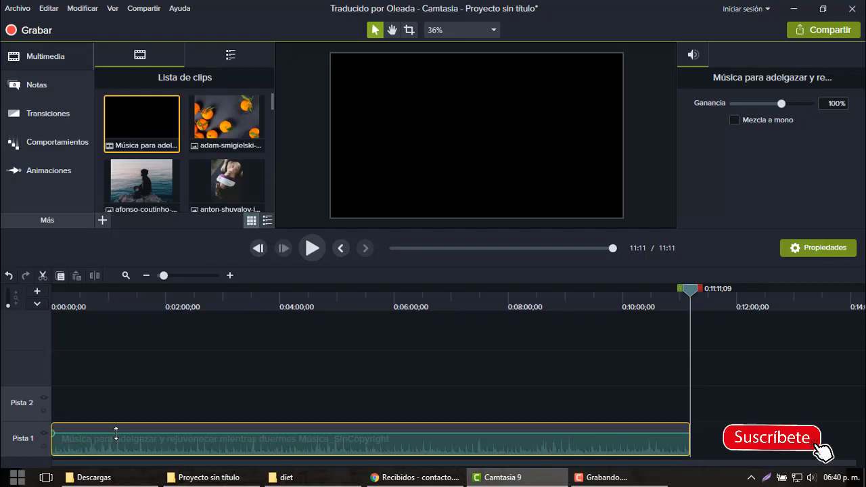
- Try the Nivelar volumen and Eliminar ruido audio effects on the music clip
click(41, 218)
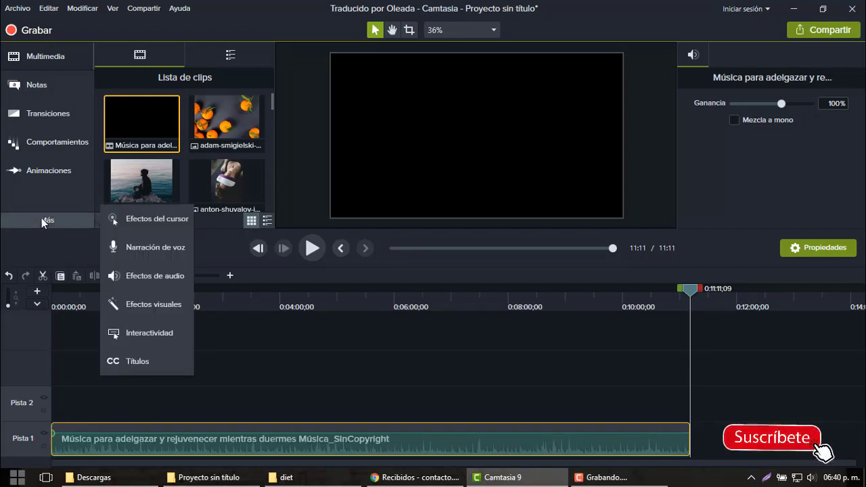
click(153, 277)
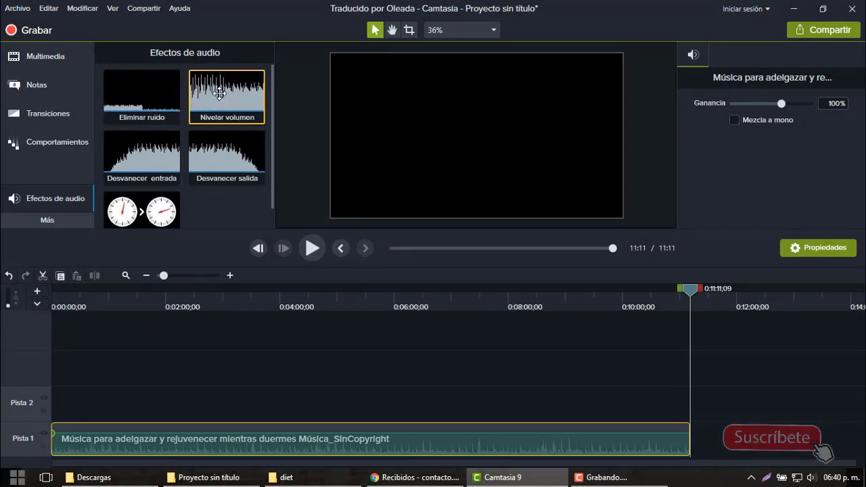
drag(219, 94, 246, 441)
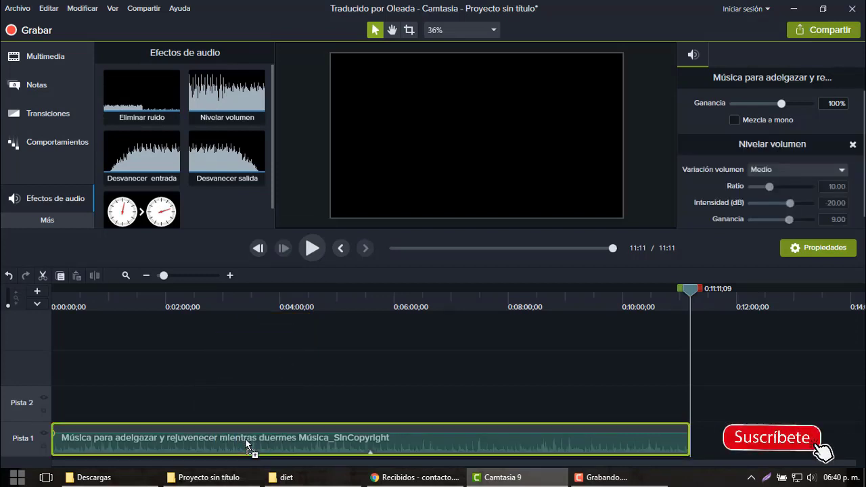
drag(246, 445, 283, 360)
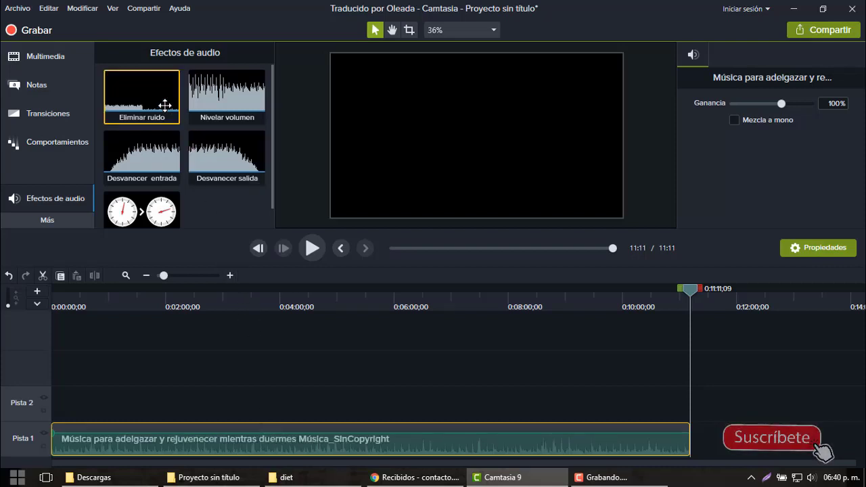
drag(151, 115, 136, 290)
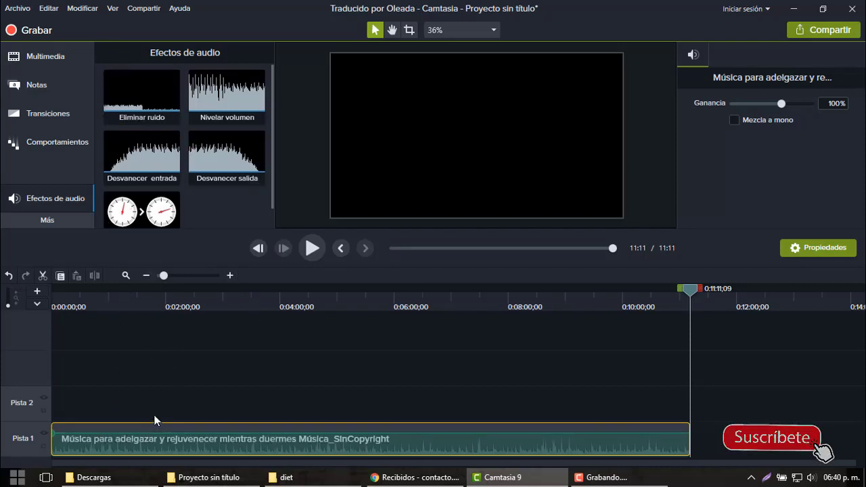
- Place the form-t888K8RWyDQ yoga image at the start of Pista 2 and extend it to about 25 seconds
click(46, 57)
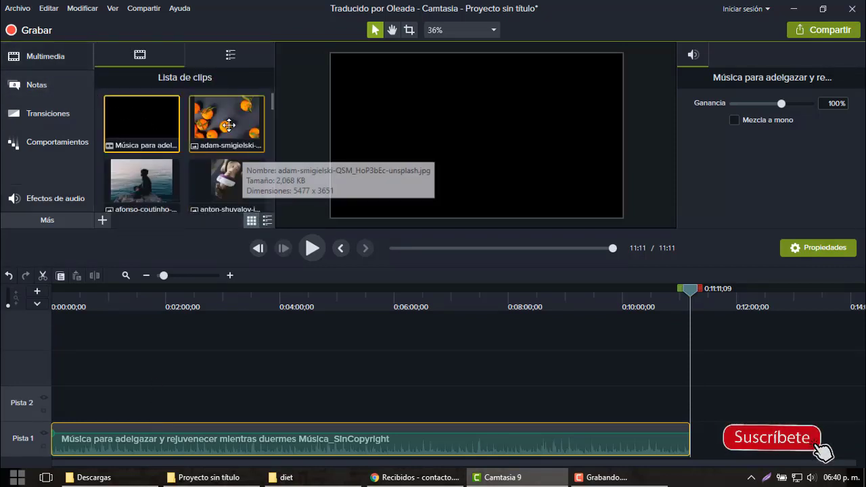
scroll(230, 130, down, 1)
scroll(230, 131, down, 1)
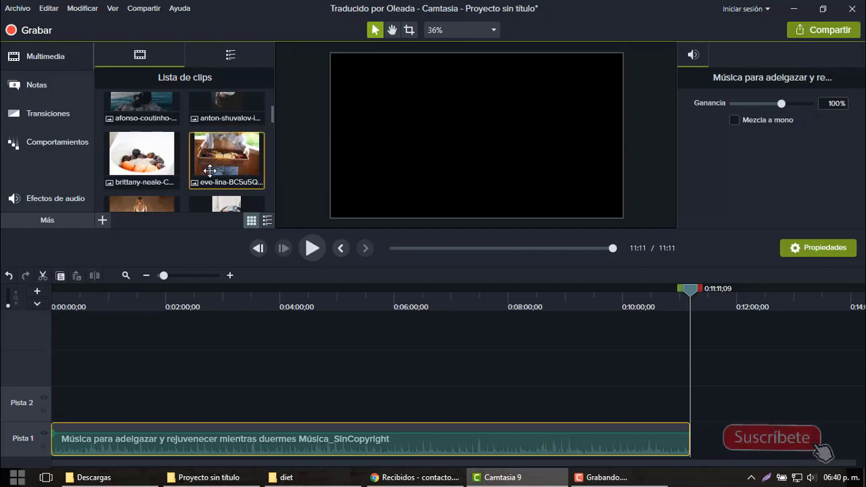
scroll(147, 169, down, 1)
scroll(150, 184, down, 1)
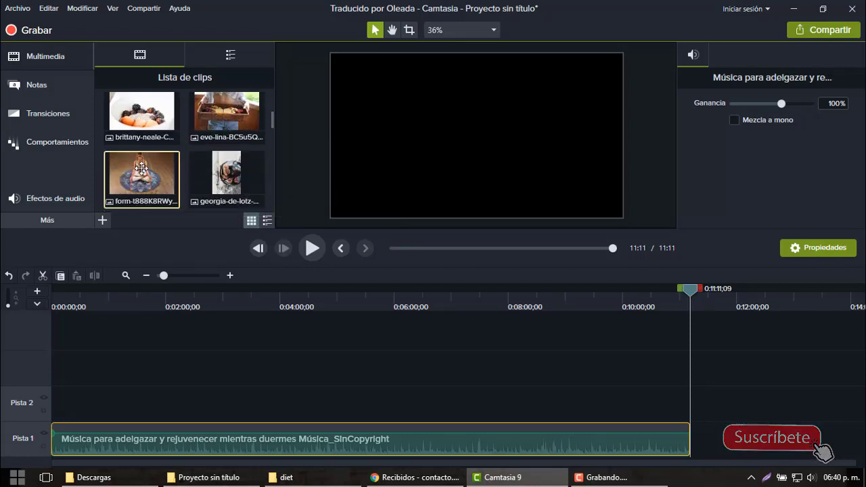
drag(141, 169, 147, 394)
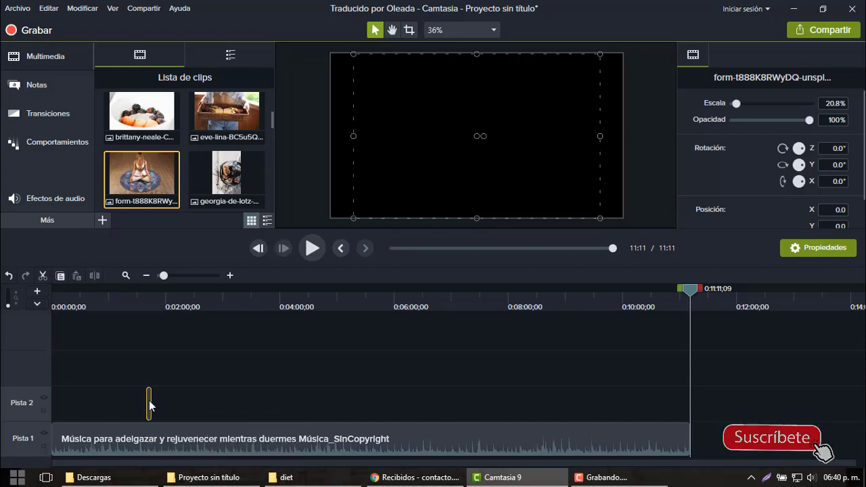
drag(150, 400, 57, 414)
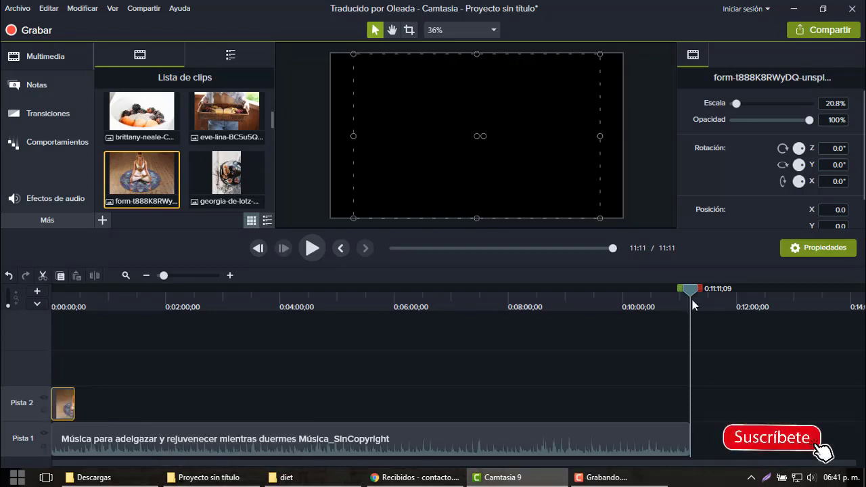
- With the playhead at 0:00:00;00, enlarge the yoga image to 24.7% to span the canvas width and shift it to Y -66.7
click(341, 338)
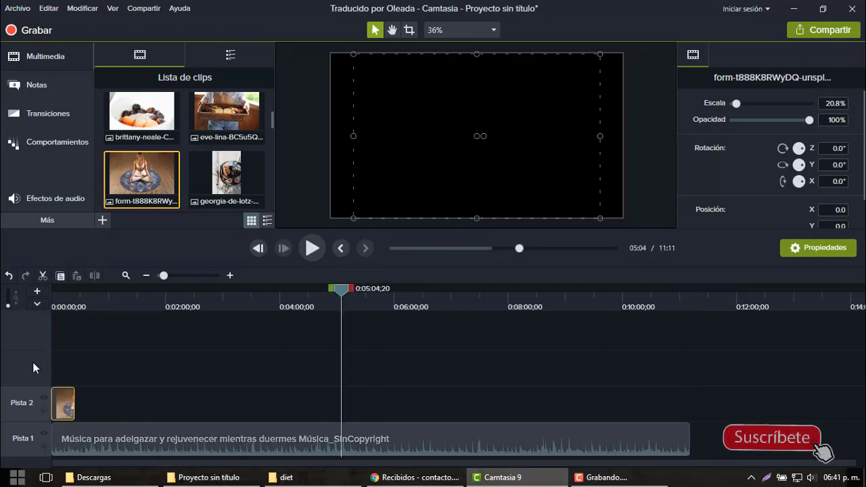
key(ctrl+Home)
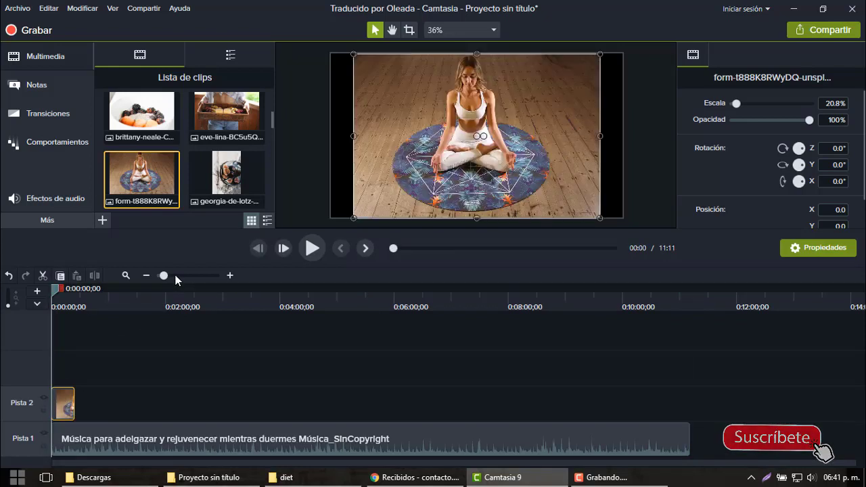
click(175, 276)
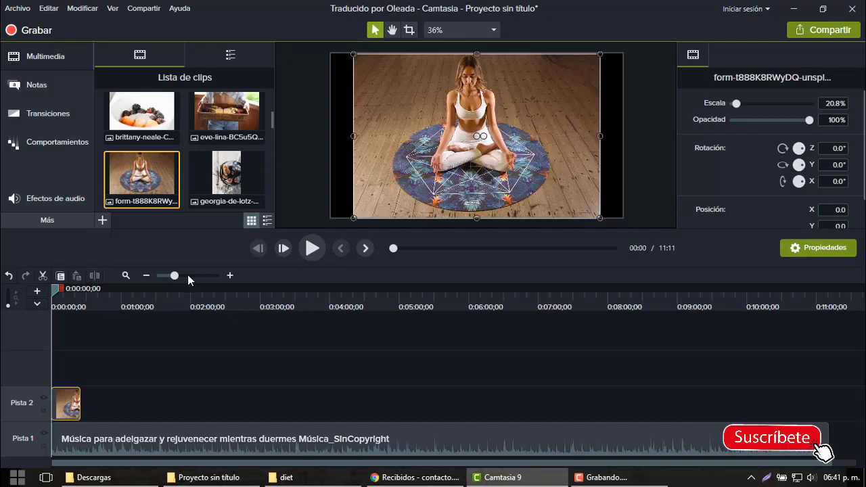
click(187, 276)
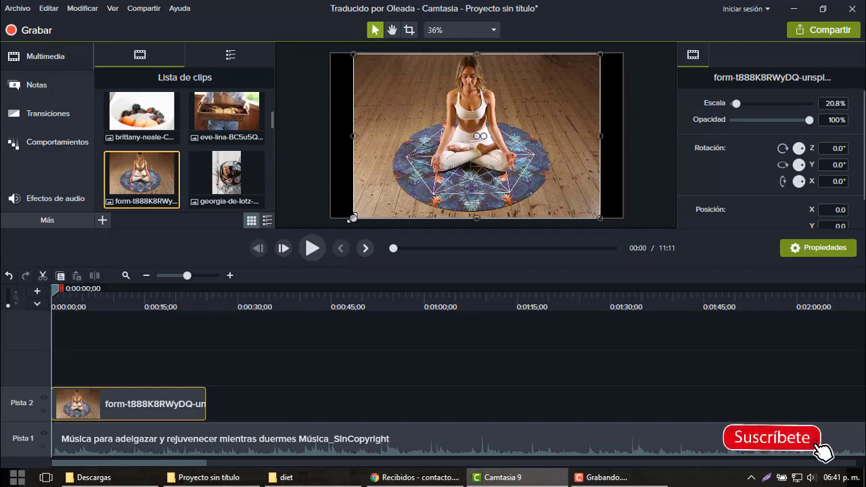
drag(338, 225, 331, 232)
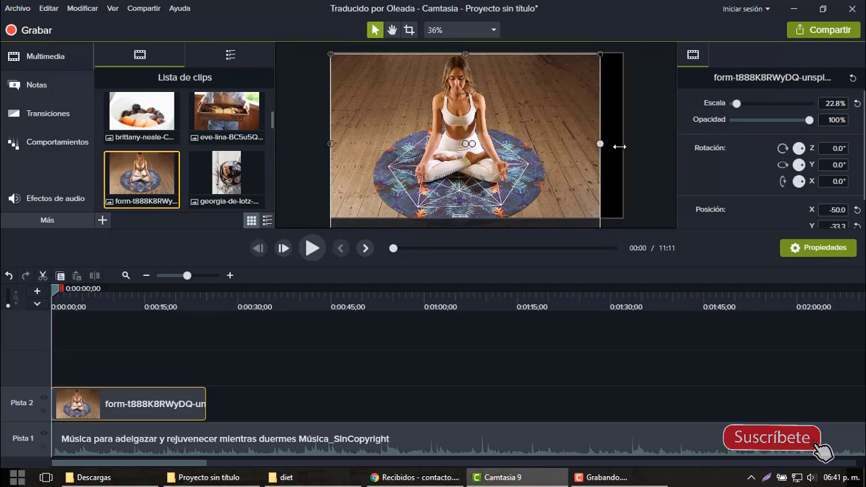
drag(619, 146, 620, 141)
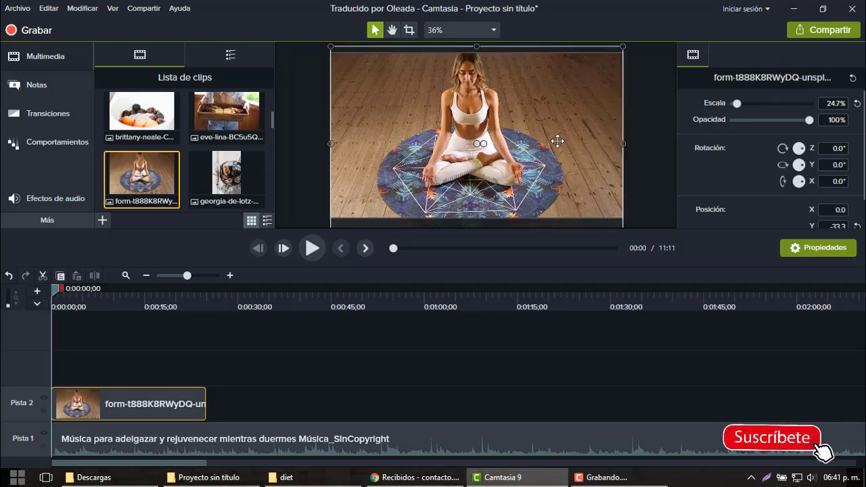
drag(557, 141, 559, 146)
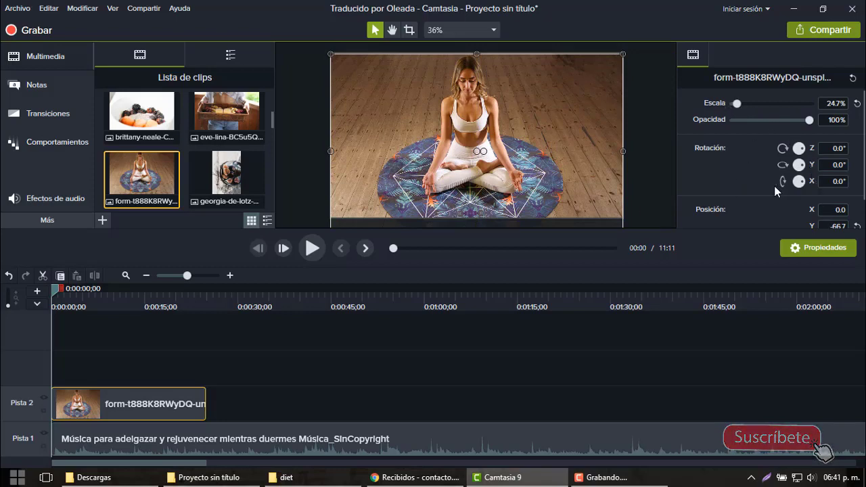
scroll(774, 186, down, 1)
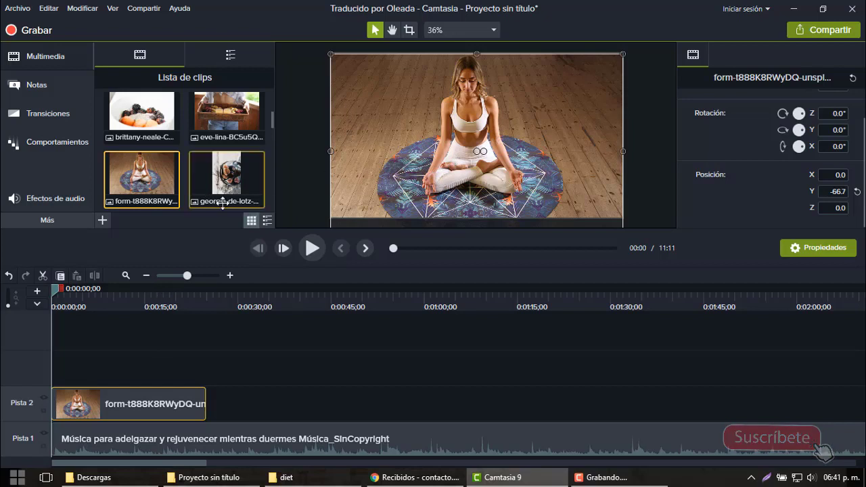
- Move the playhead to 0:00:22;29 and place the eve-lina image on Pista 2 beyond the yoga image, at about 31 seconds
drag(55, 290, 198, 316)
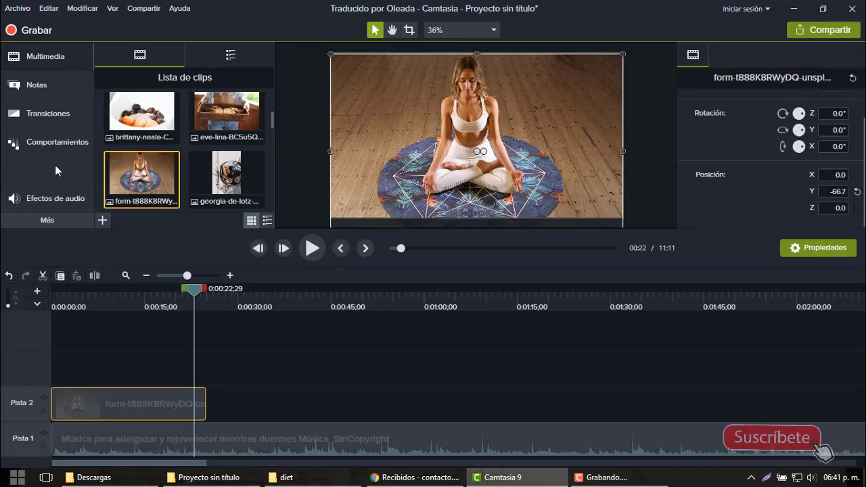
click(215, 112)
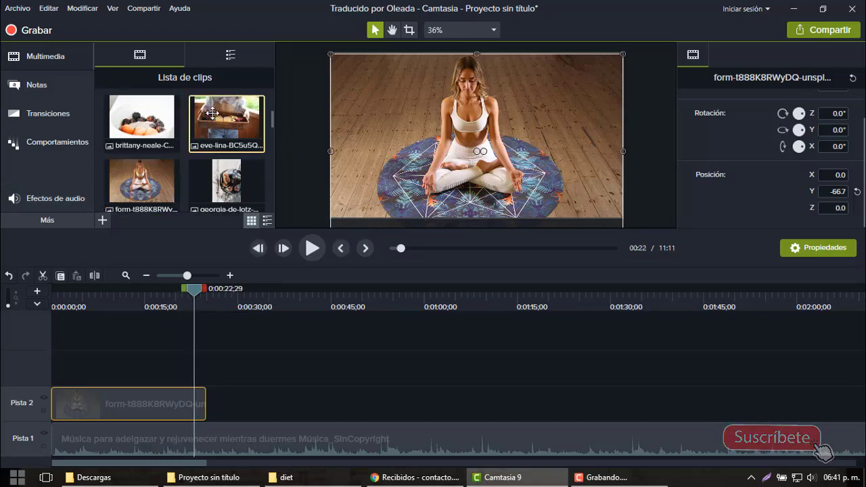
drag(221, 118, 266, 394)
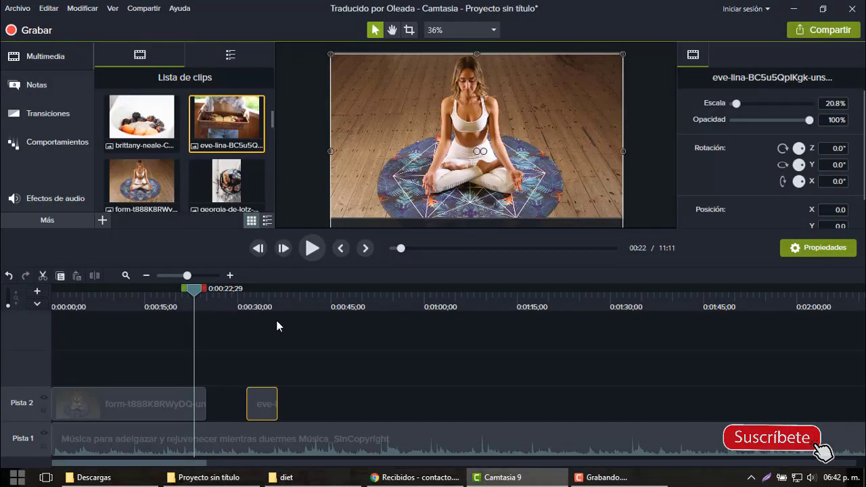
click(276, 319)
click(266, 403)
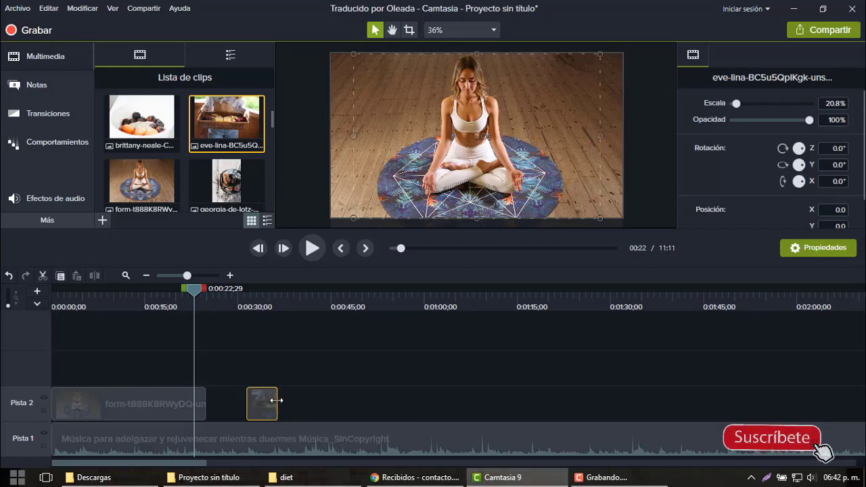
- Extend the eve-lina image on Pista 2 to about 19 seconds and open the Animaciones zoom and position options
drag(276, 400, 367, 416)
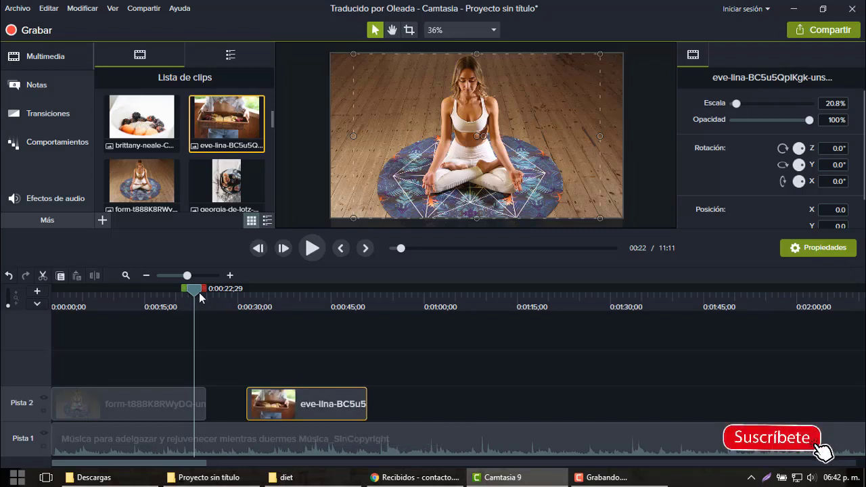
click(287, 321)
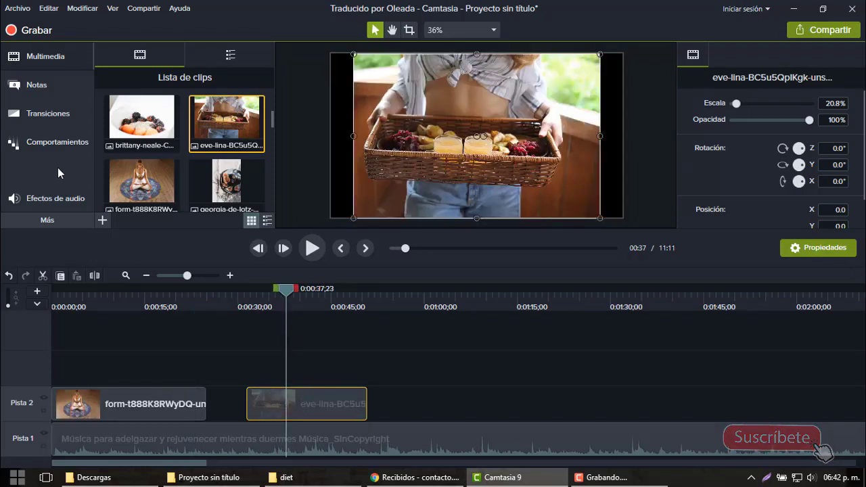
click(53, 224)
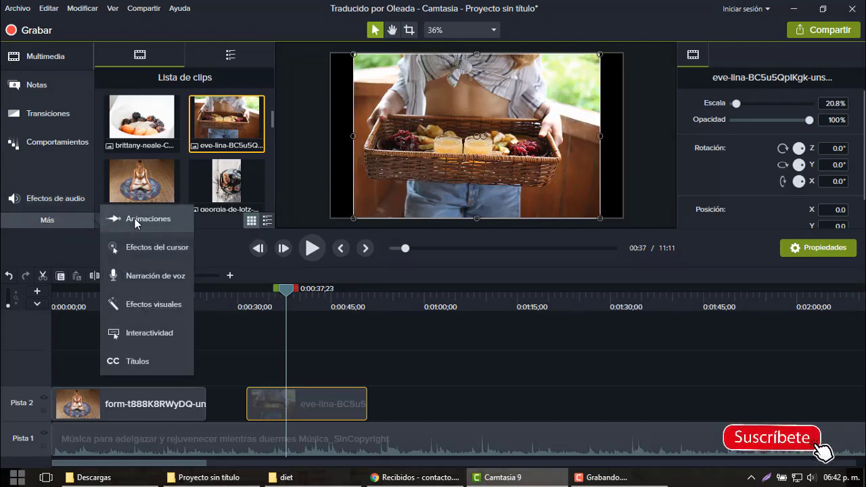
click(135, 218)
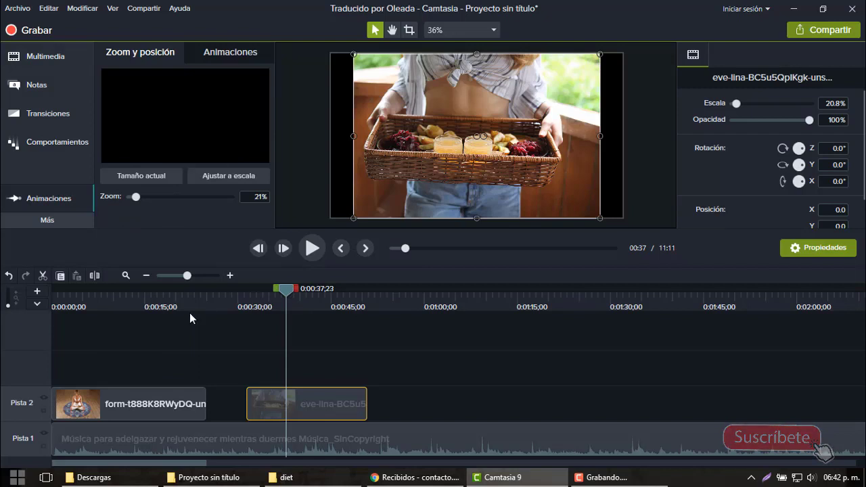
- Put the playhead at 0:00:09;21 over the yoga image and move the eve-lina image on Pista 2 against the yoga image's end
click(156, 314)
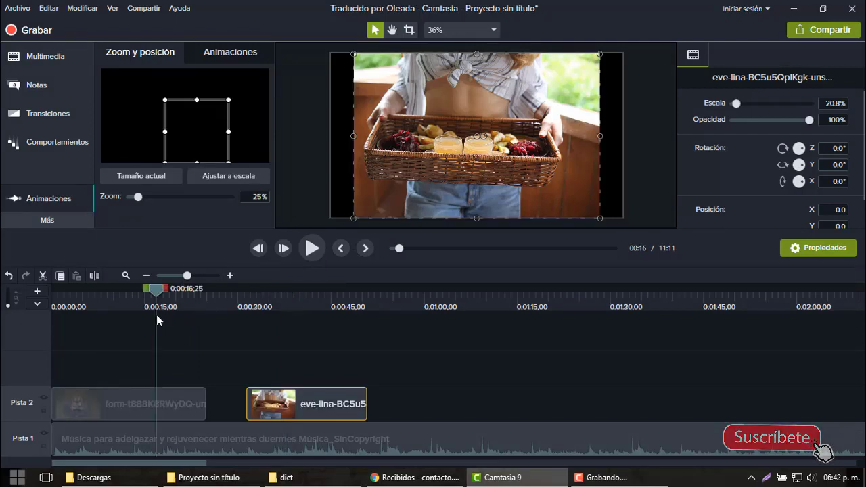
click(115, 322)
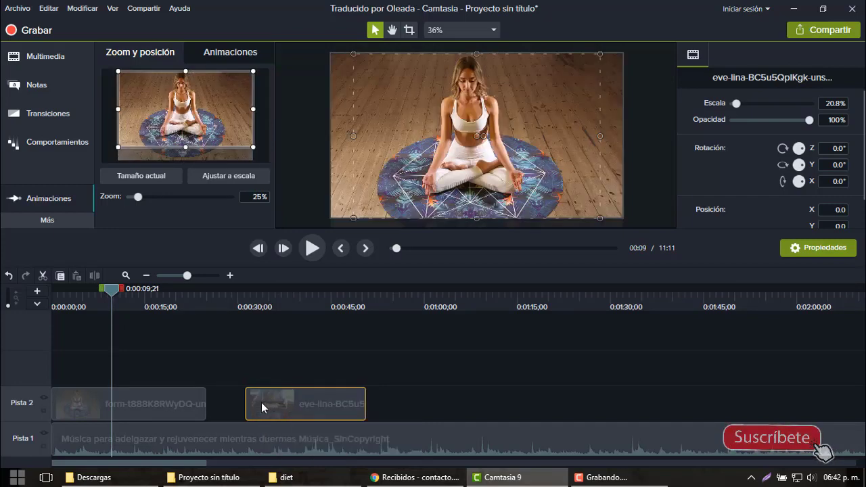
drag(274, 404, 226, 404)
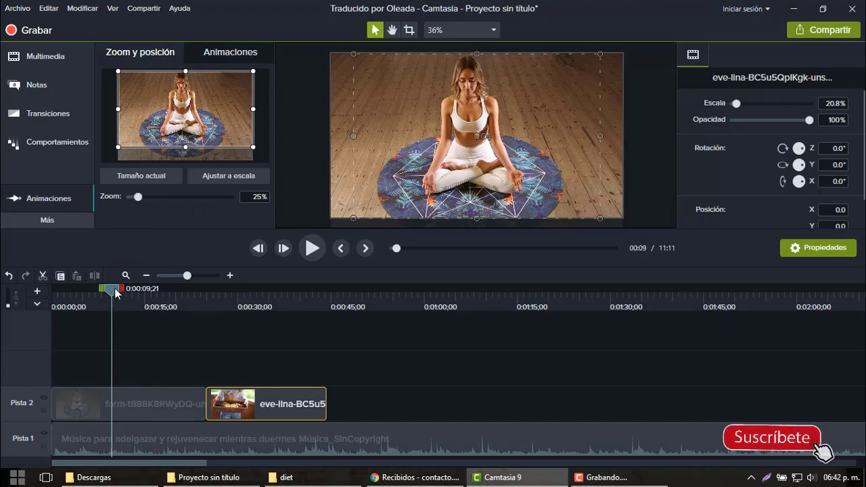
- At 0:00:12;11, animate the yoga image to a 44% zoom on the woman's head and torso, starting the animation at 0:00:00;19
drag(117, 294, 131, 292)
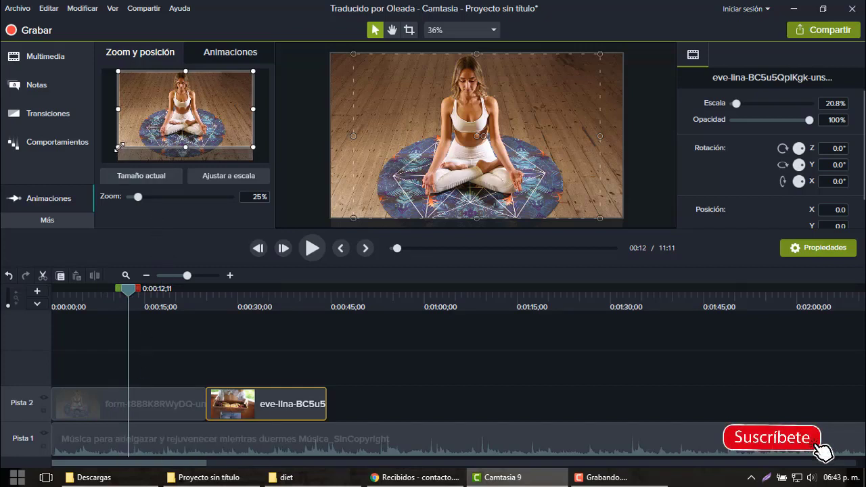
drag(119, 147, 159, 133)
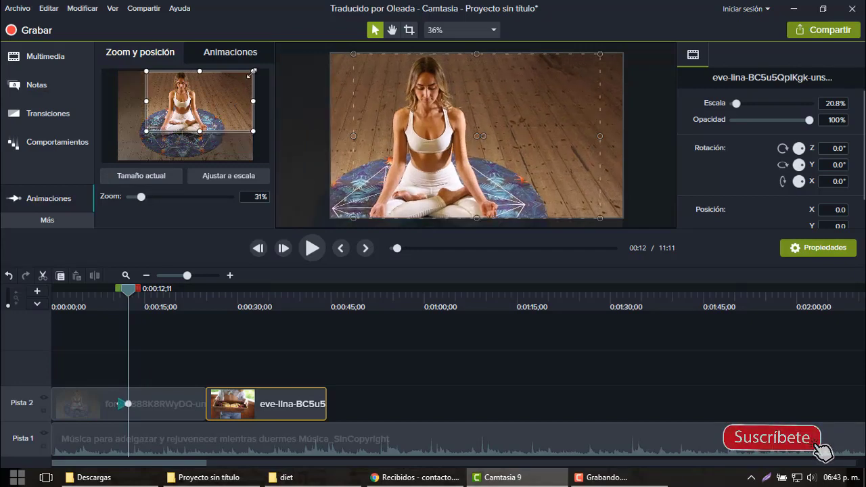
drag(252, 71, 220, 98)
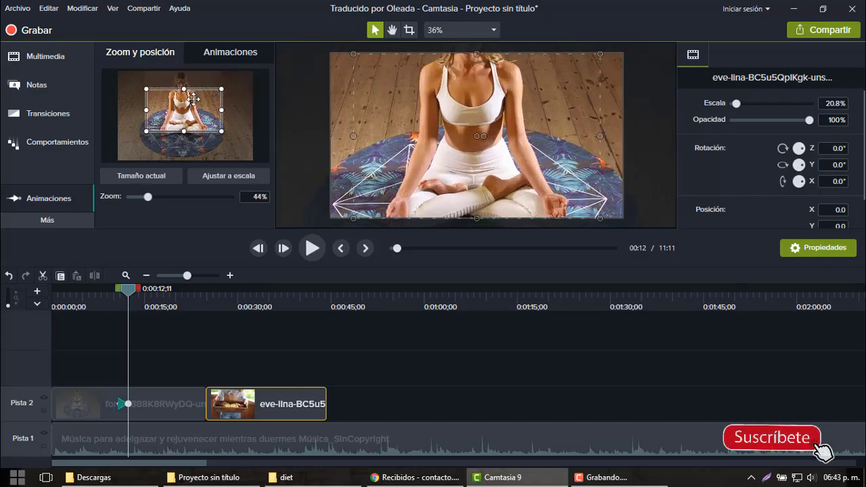
drag(193, 98, 194, 83)
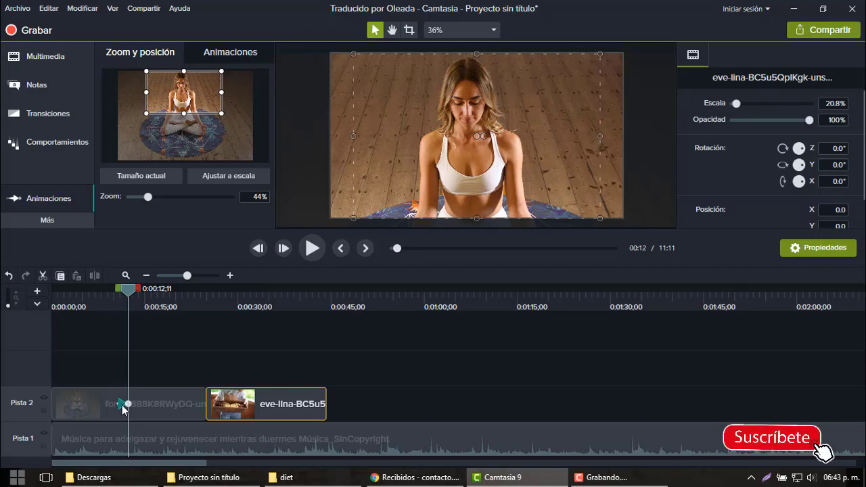
drag(117, 403, 46, 404)
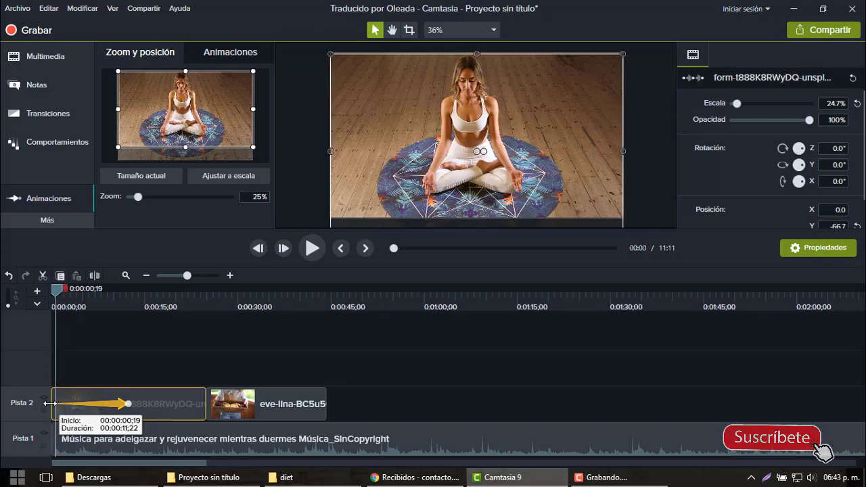
- At 0:00:24;07, animate the yoga image back out to 25.2% and stretch the animation's start back to about 0:00:13;07
click(59, 292)
drag(59, 292, 205, 325)
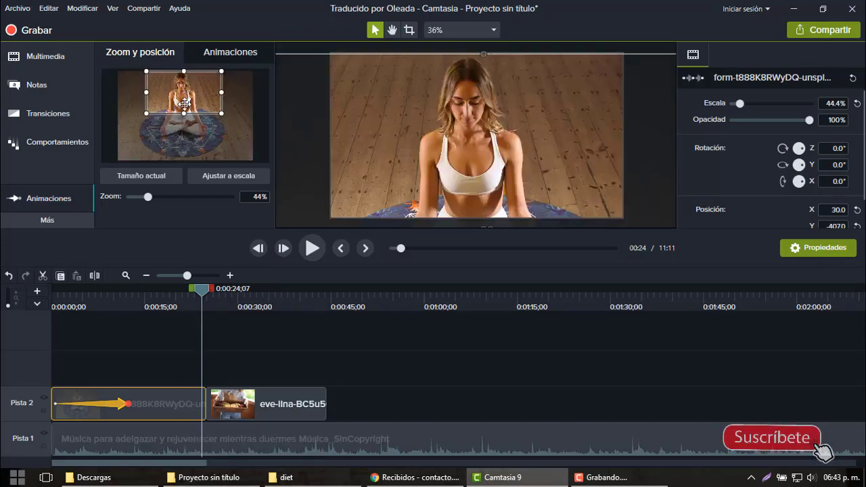
drag(146, 113, 131, 129)
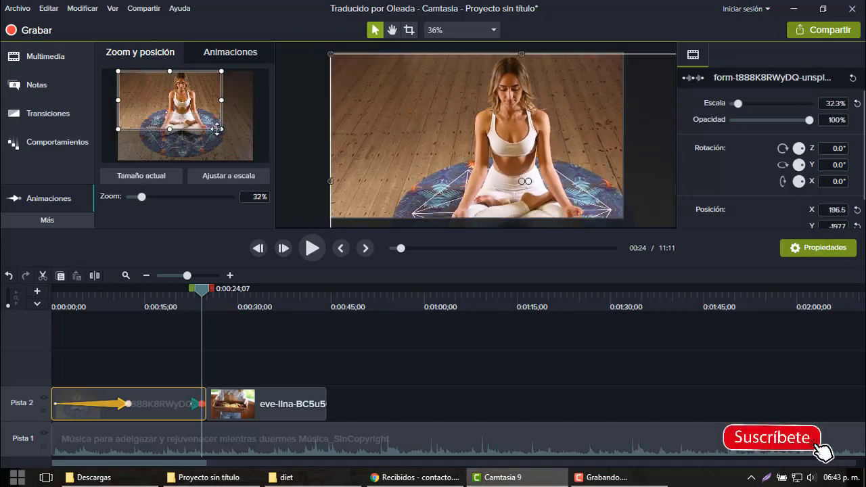
drag(221, 129, 249, 143)
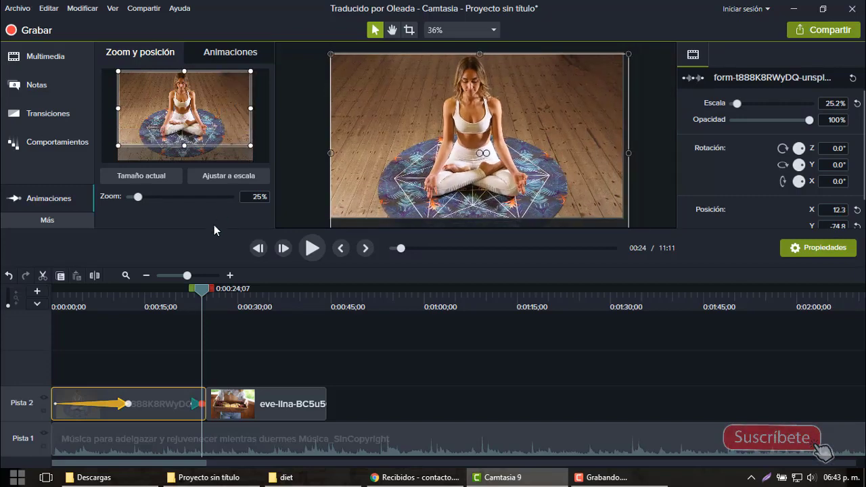
click(194, 406)
drag(154, 405, 130, 406)
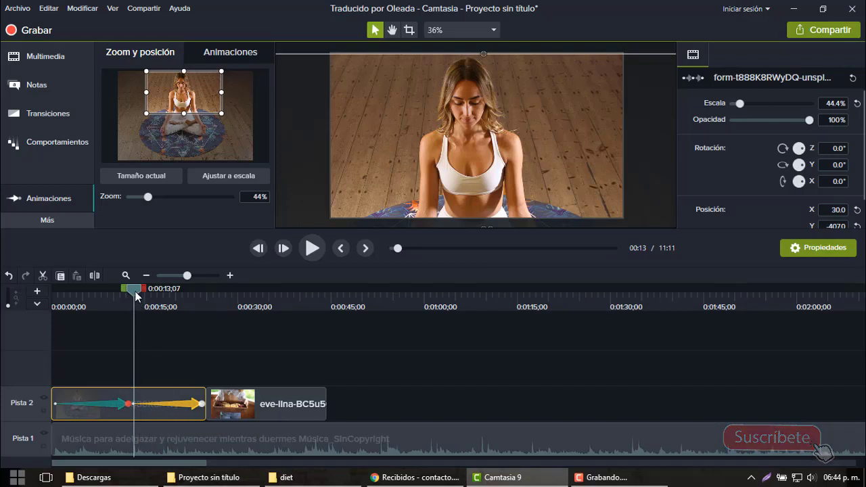
- Browse the whole collection of available transitions
click(42, 112)
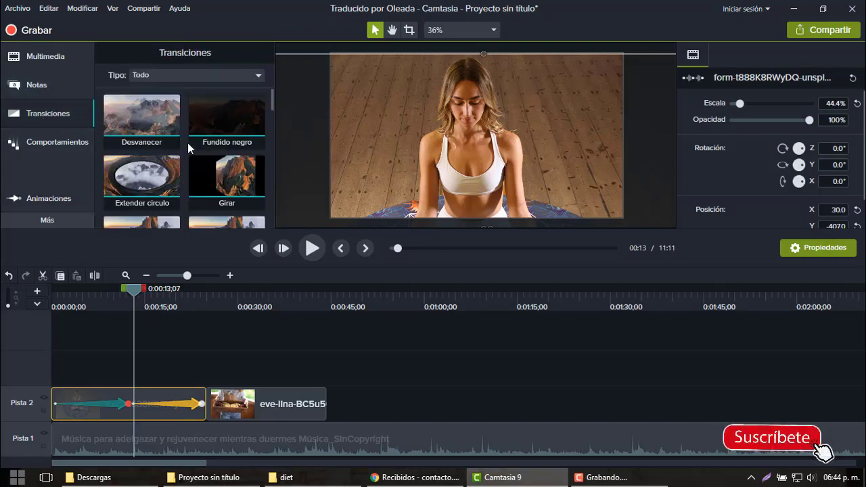
scroll(217, 181, down, 5)
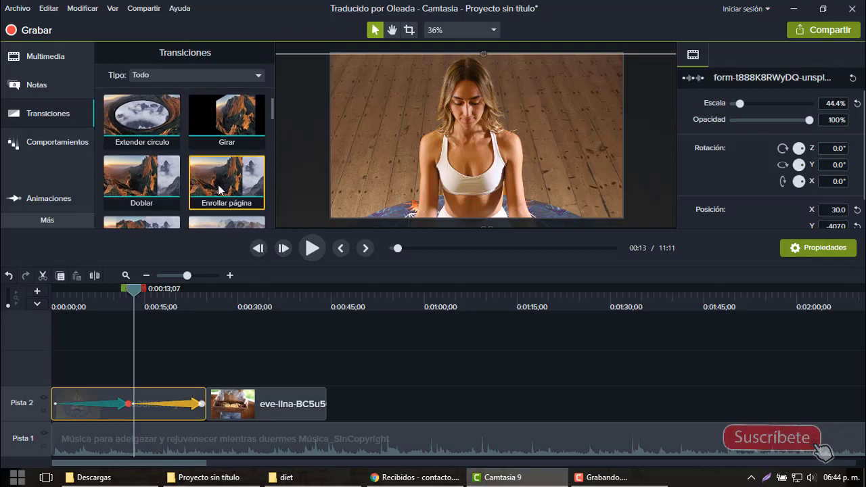
scroll(218, 184, down, 7)
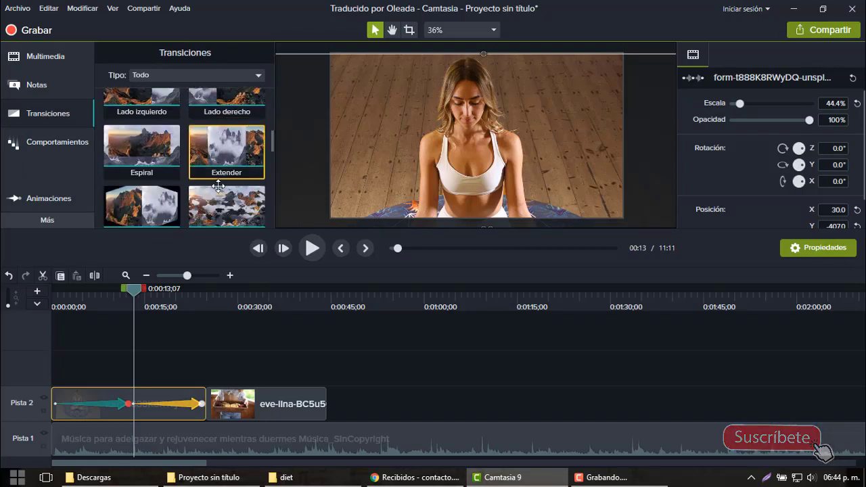
scroll(213, 191, down, 1)
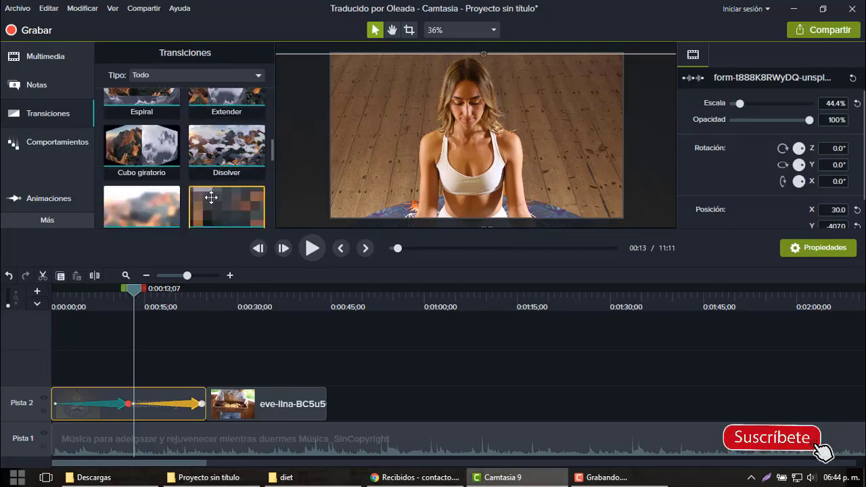
scroll(208, 197, down, 1)
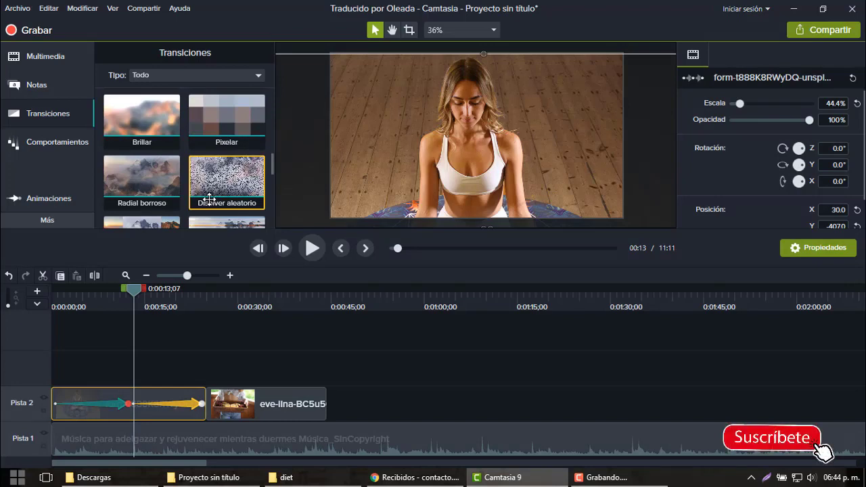
scroll(209, 198, down, 1)
scroll(209, 198, down, 2)
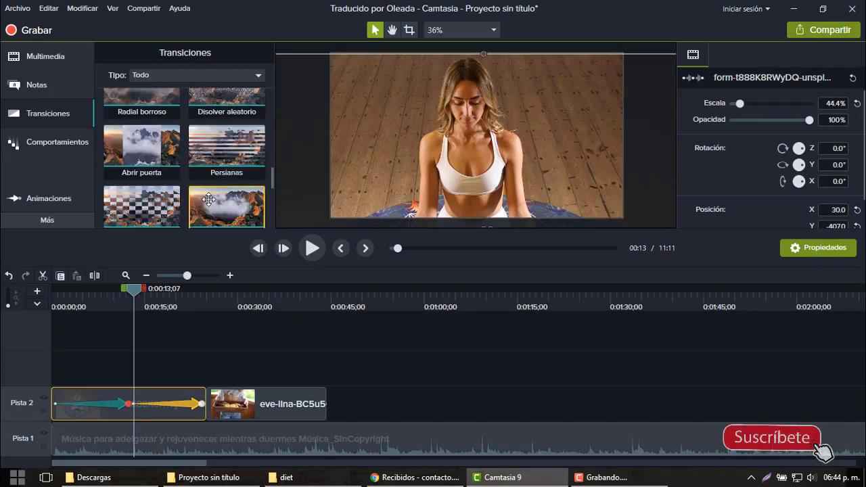
scroll(144, 203, down, 1)
scroll(144, 203, down, 2)
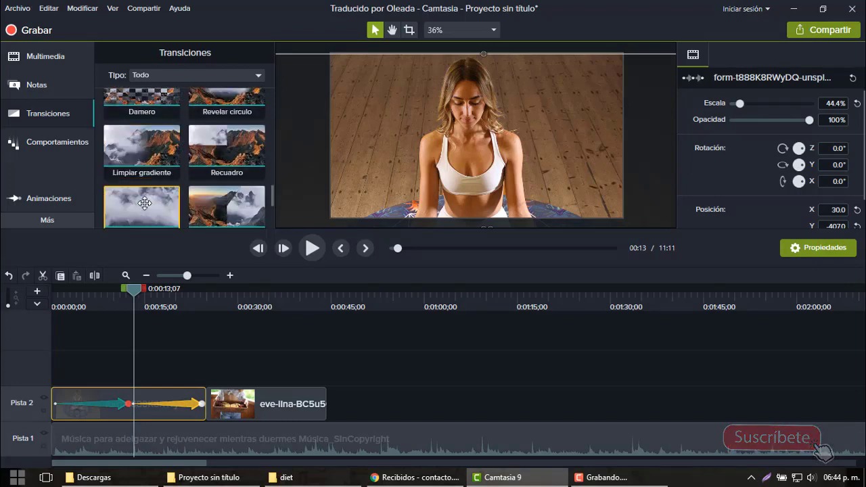
scroll(193, 203, down, 3)
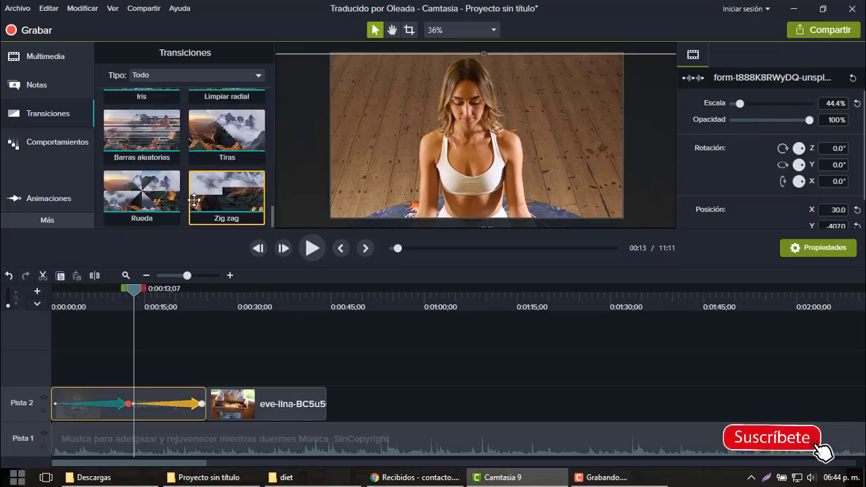
scroll(192, 200, up, 3)
scroll(191, 202, up, 4)
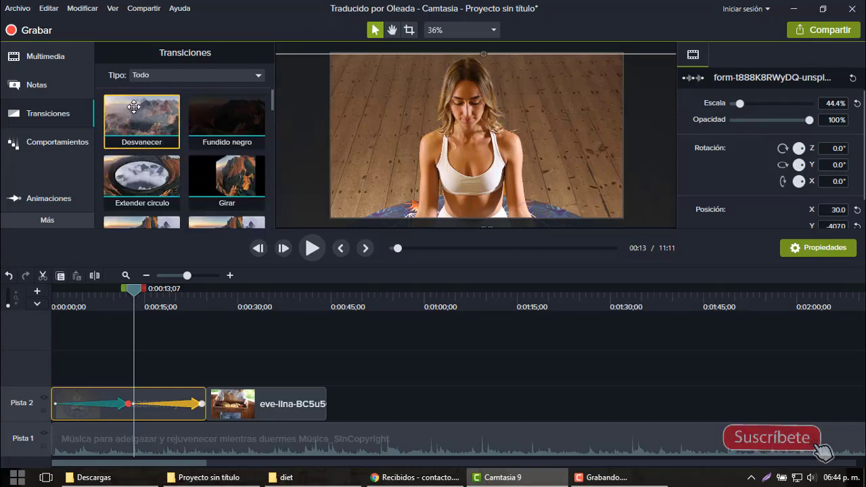
- Apply the Desvanecer transition between the yoga and eve-lina images on Pista 2 and check the join up to 0:00:25;15
drag(155, 111, 209, 401)
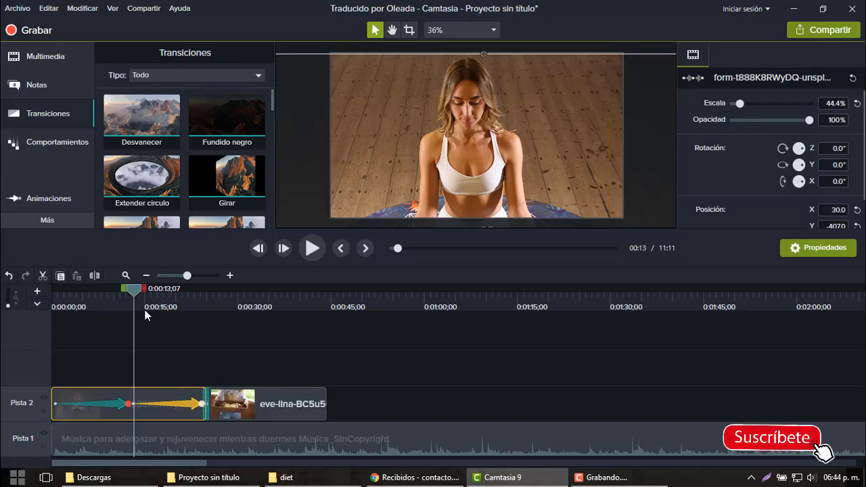
click(202, 304)
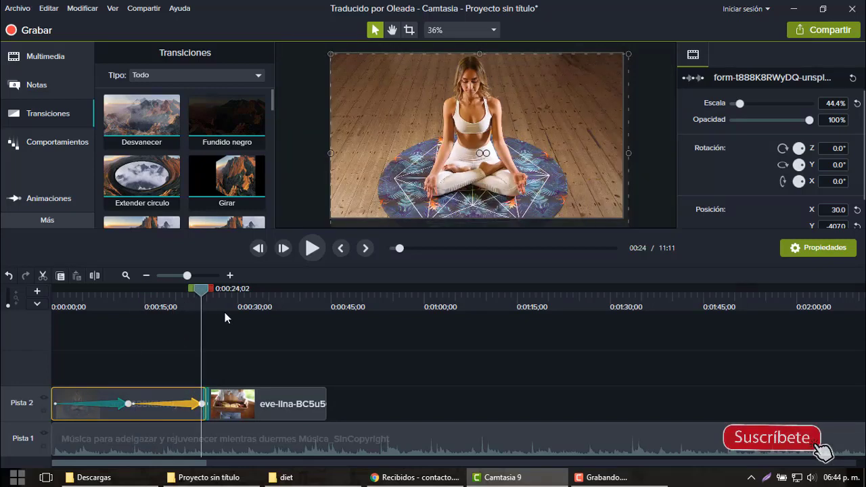
click(226, 311)
click(210, 314)
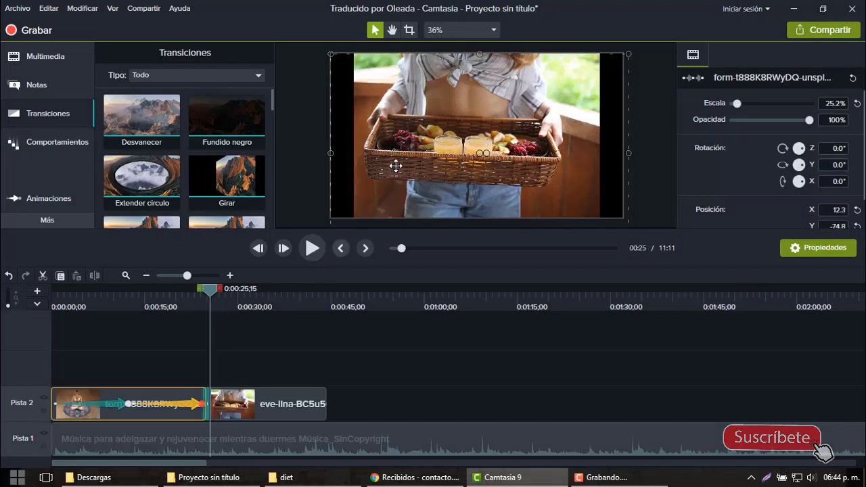
- Enlarge the eve-lina image to 24.7% to fill the canvas width, centred at X 0.0
click(264, 403)
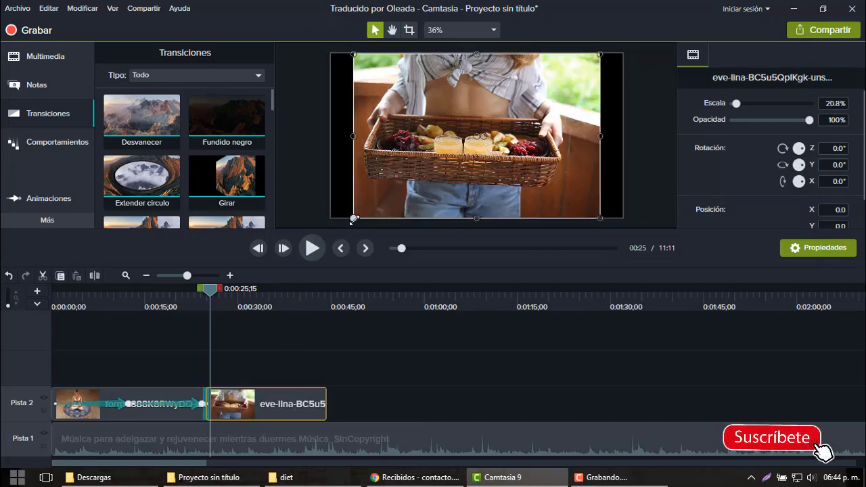
drag(340, 231, 332, 238)
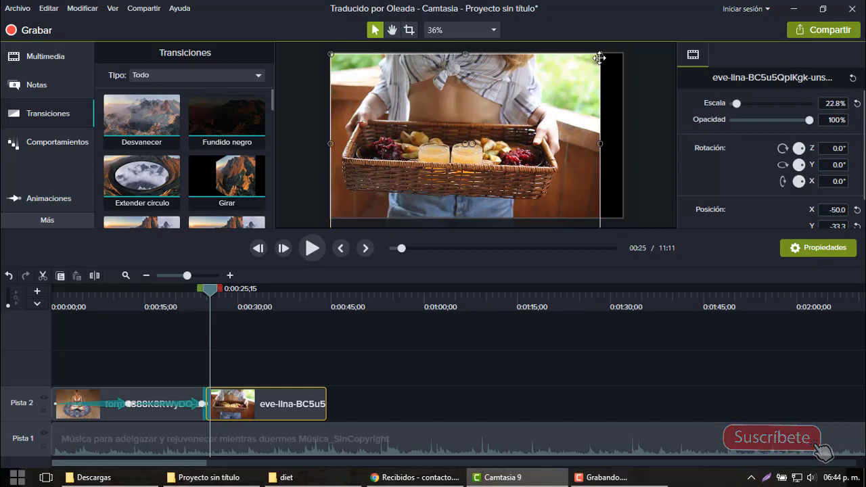
drag(616, 53, 622, 42)
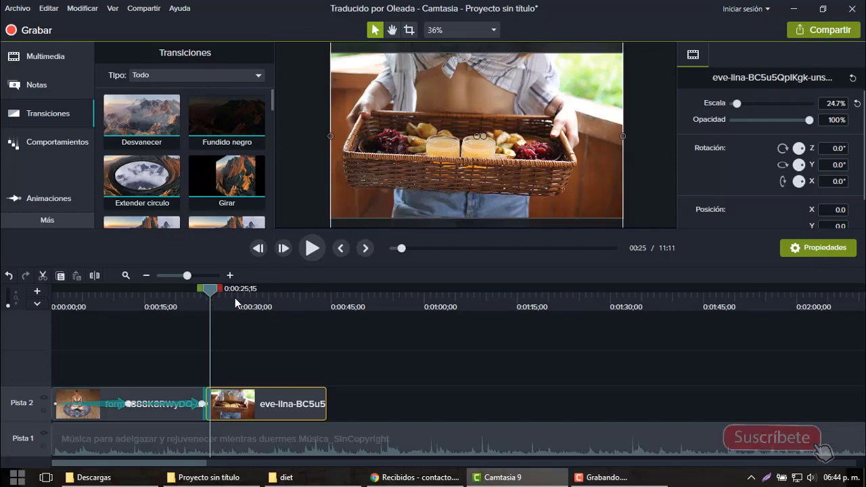
- At 0:00:33;20, animate the eve-lina image zooming in to 36.2% at X -297.6 and stretch the animation's start back to the clip's beginning
drag(247, 303, 263, 306)
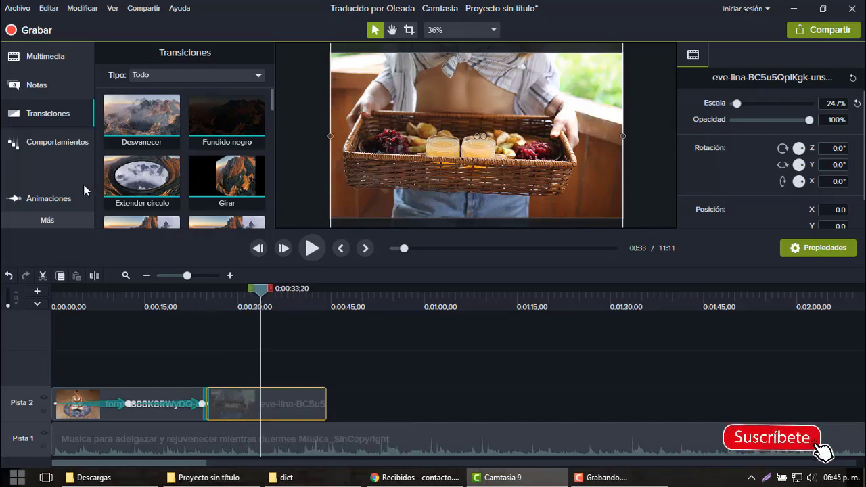
click(49, 202)
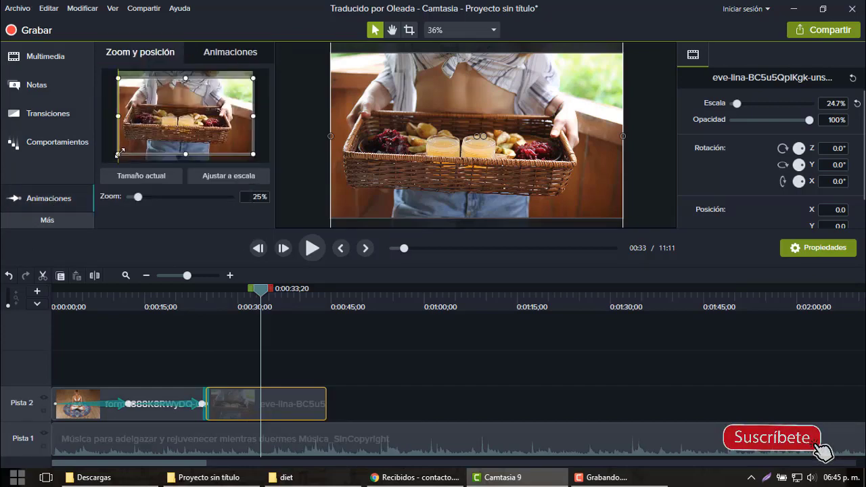
drag(132, 148, 161, 133)
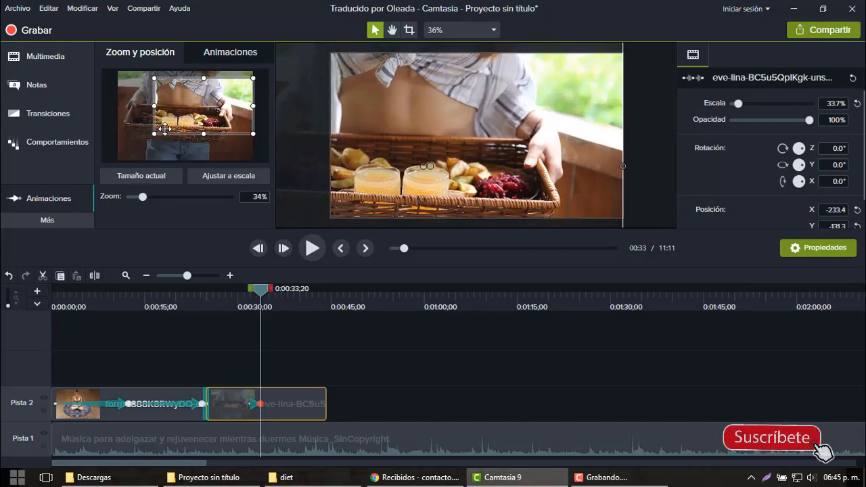
drag(158, 129, 159, 130)
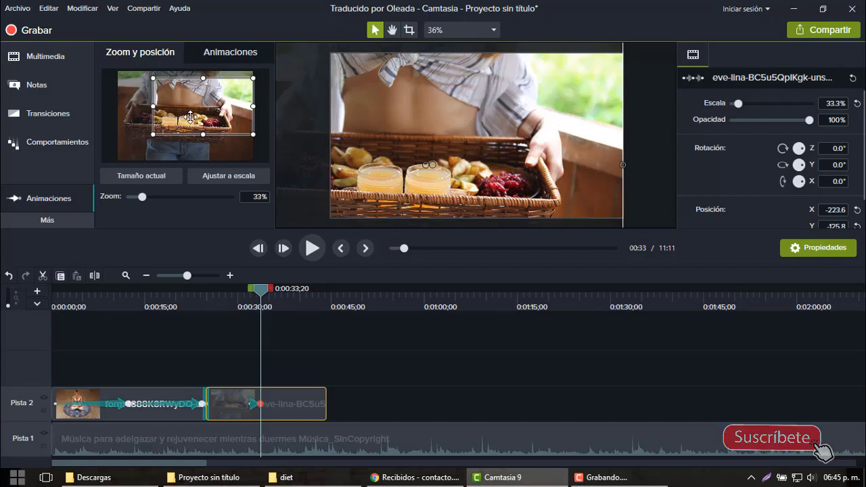
drag(155, 131, 184, 120)
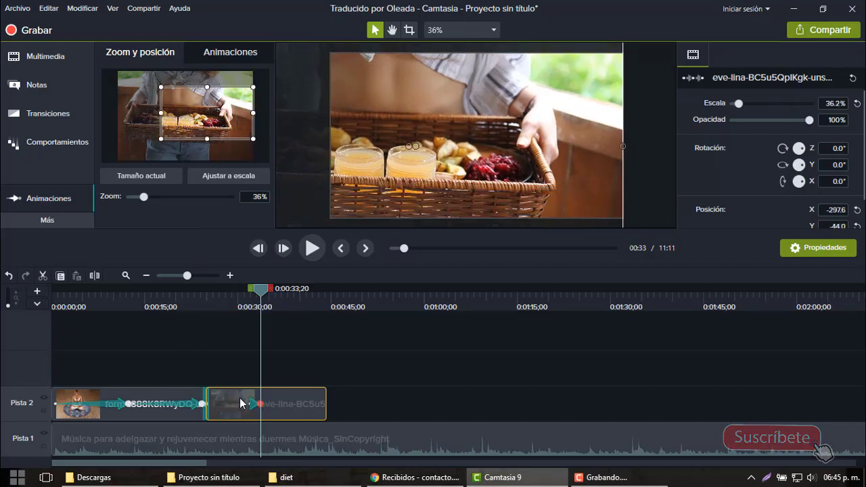
drag(249, 404, 200, 404)
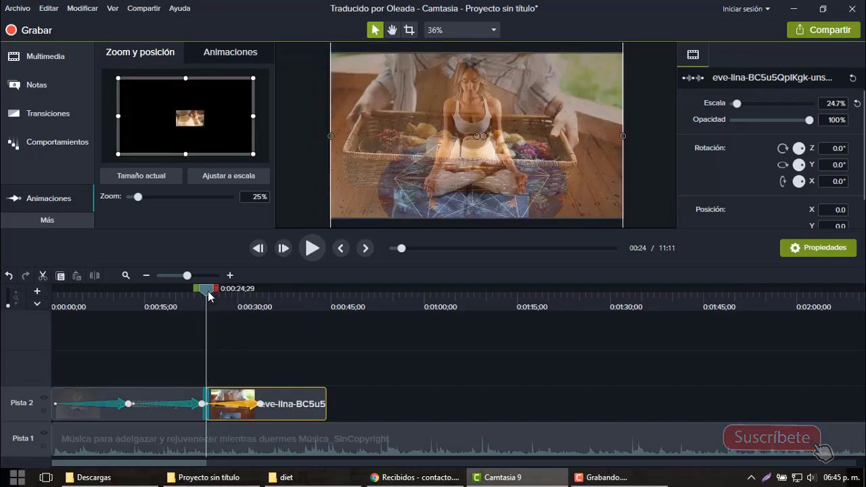
- At 0:00:43;17, animate the eve-lina image panning to X 297.6 at 36.2%, and stretch the animation's start back to about 0:00:34;21
click(329, 320)
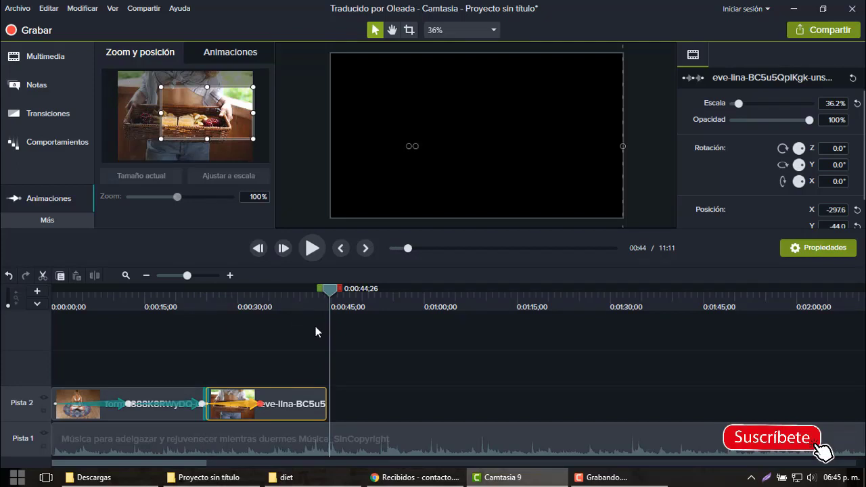
click(317, 327)
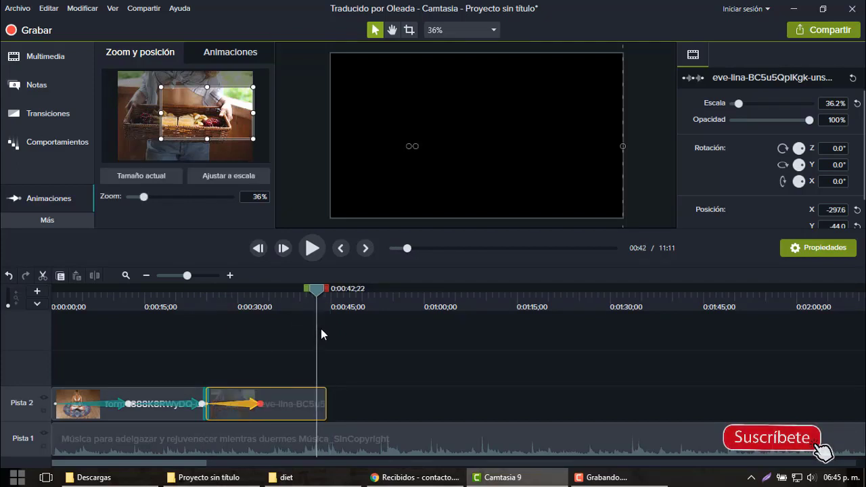
click(322, 329)
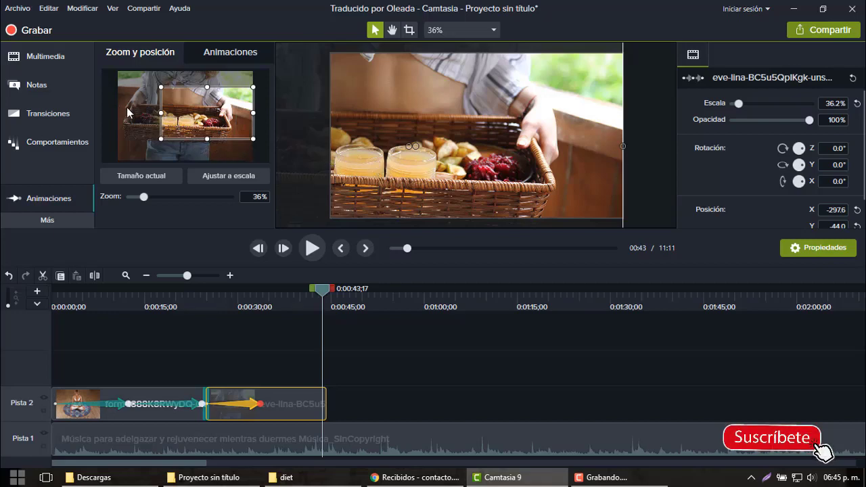
drag(190, 119, 144, 127)
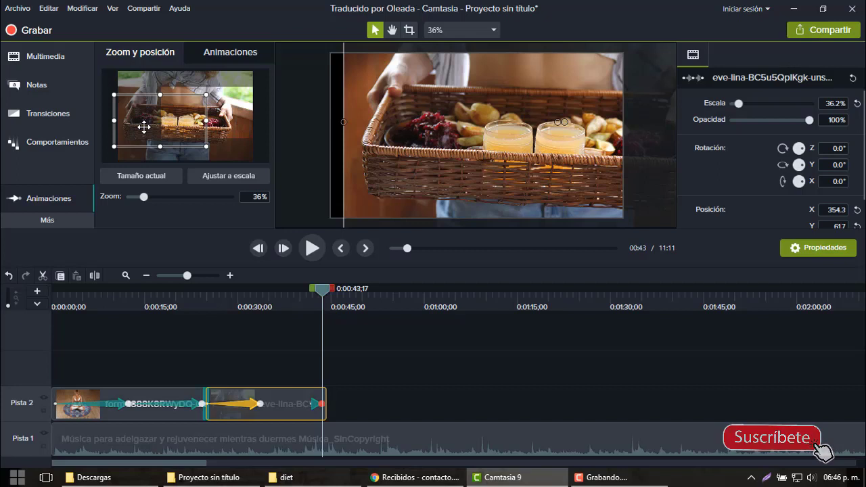
drag(144, 127, 147, 128)
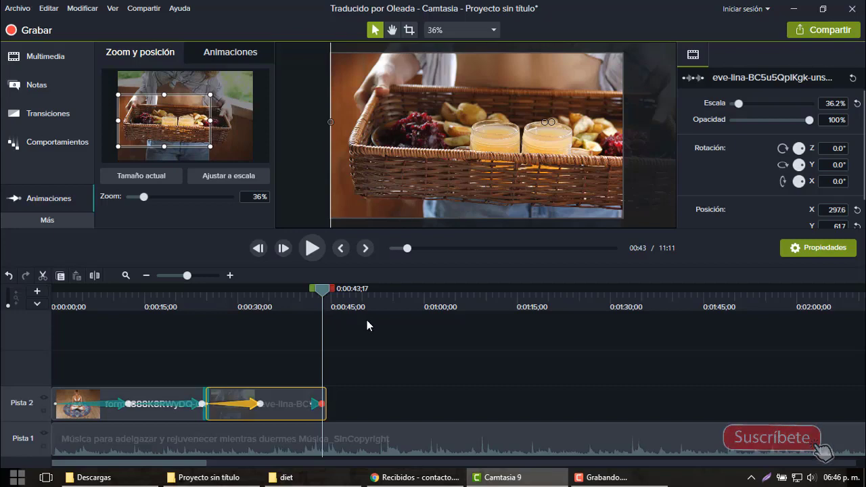
drag(310, 403, 262, 402)
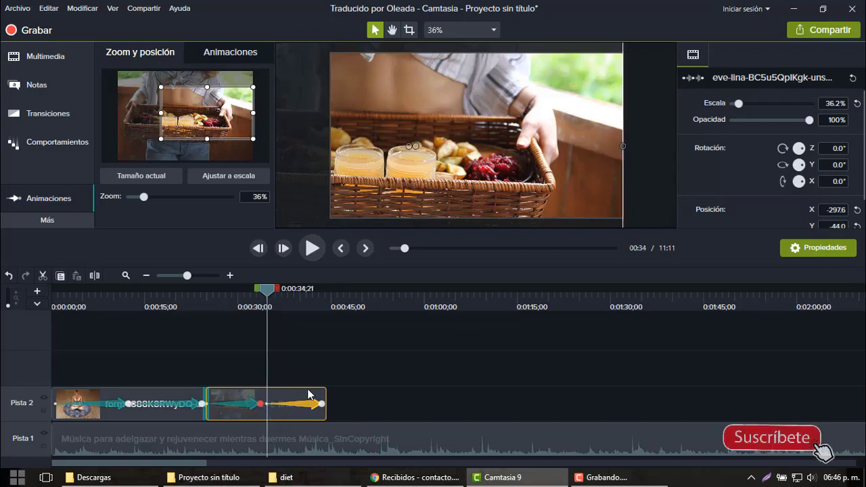
click(353, 405)
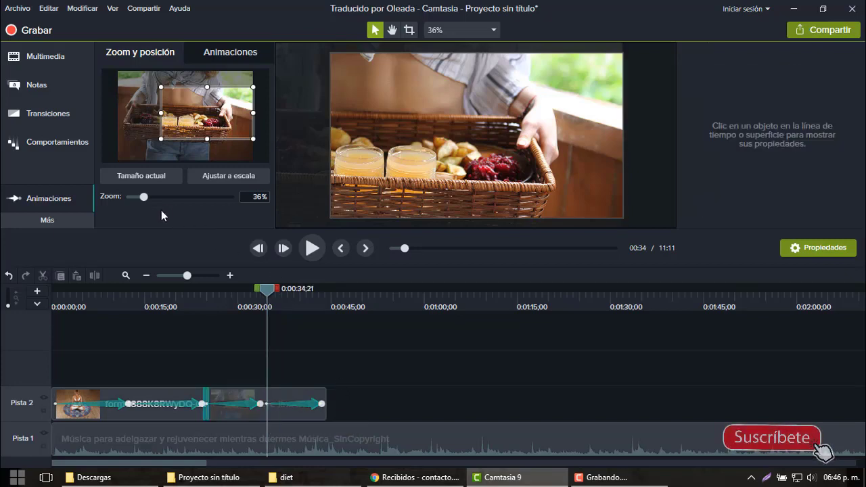
- Place the brittany-neale image on Pista 2 at 0:00:50;07, beyond the end of the eve-lina clip, and shorten it to a sliver
click(42, 61)
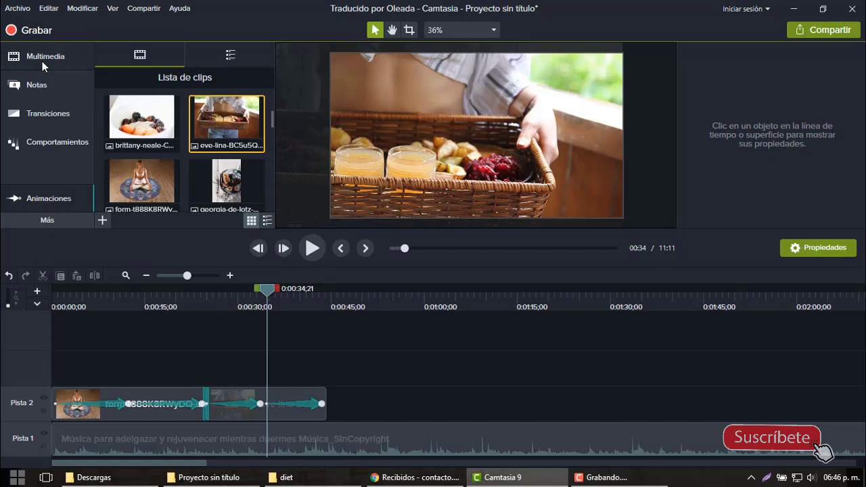
click(157, 128)
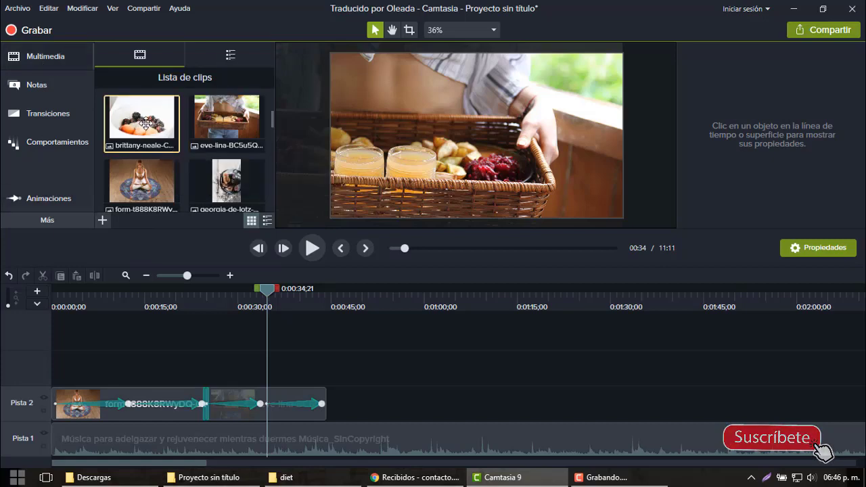
drag(144, 121, 378, 407)
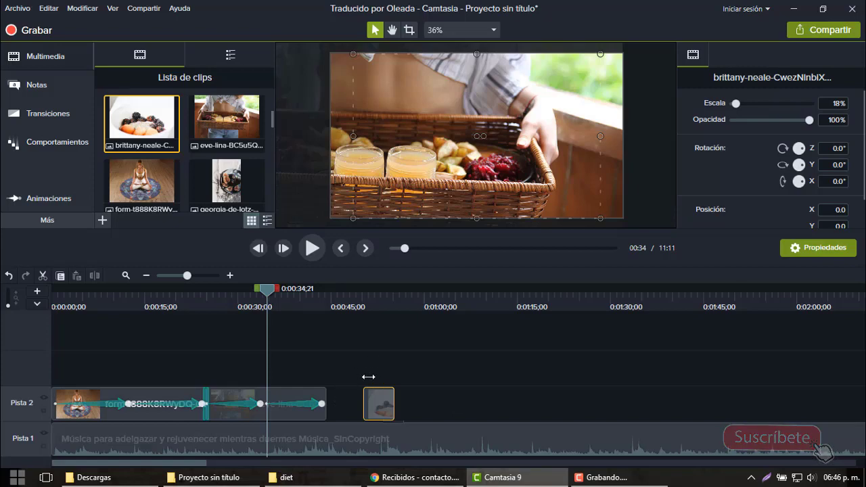
drag(368, 376, 371, 370)
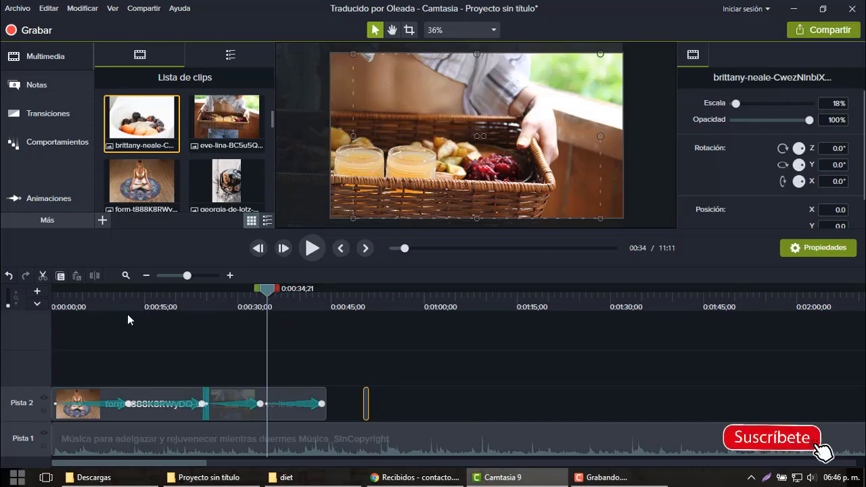
- Play the project from 0:00:00;00 through the end of the eve-lina clip to review its animations and transition
key(comma)
key(comma)
key(comma)
key(ctrl+Home)
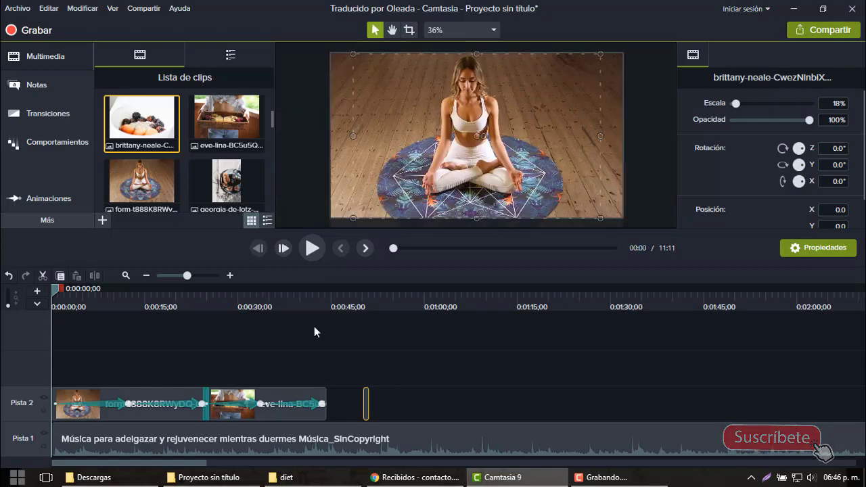
click(312, 249)
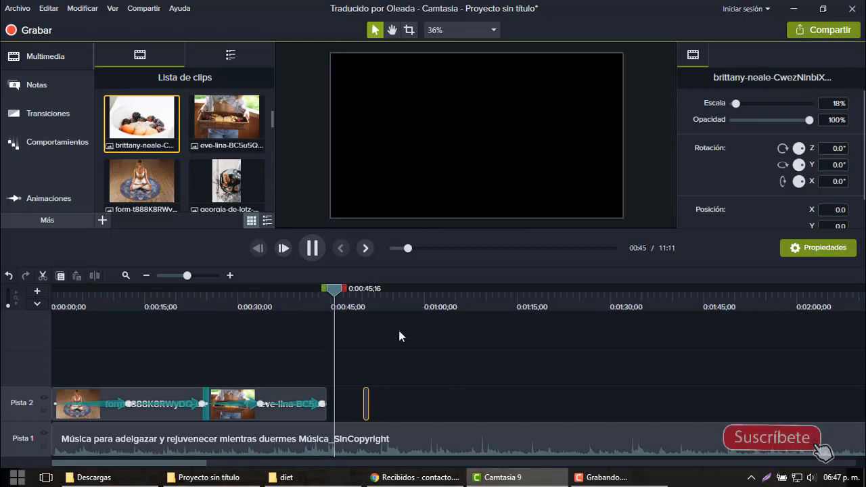
click(312, 249)
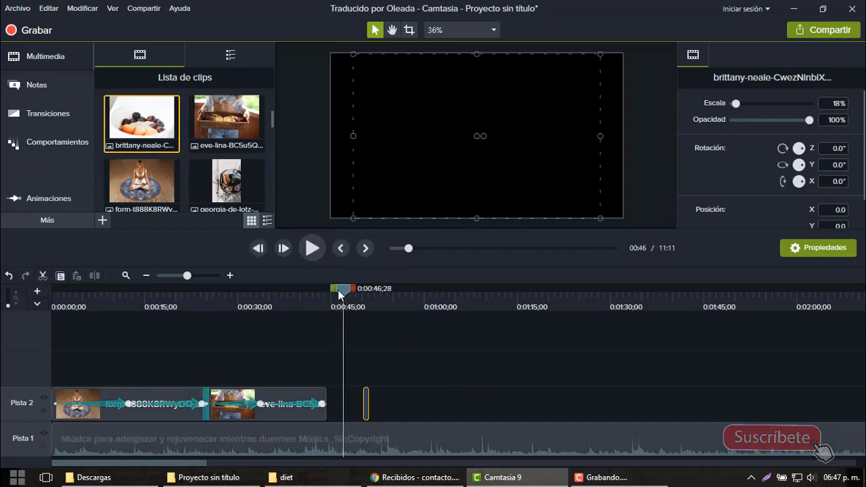
click(313, 292)
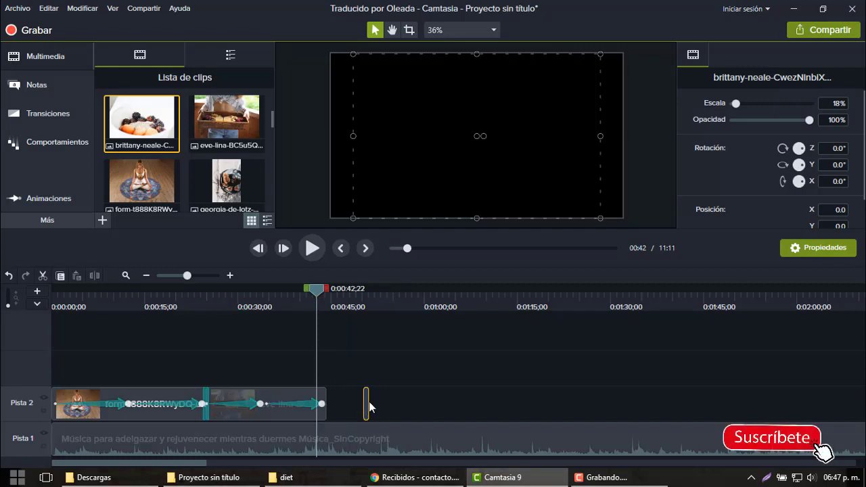
- Extend the brittany-neale image's duration to 00:00:22;05 and move it directly against the end of the eve-lina clip on Pista 2
drag(369, 402, 501, 409)
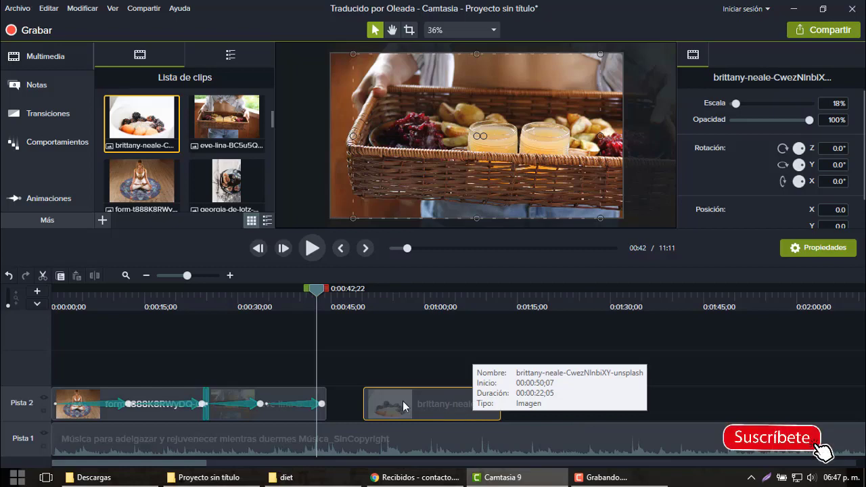
drag(407, 402, 357, 403)
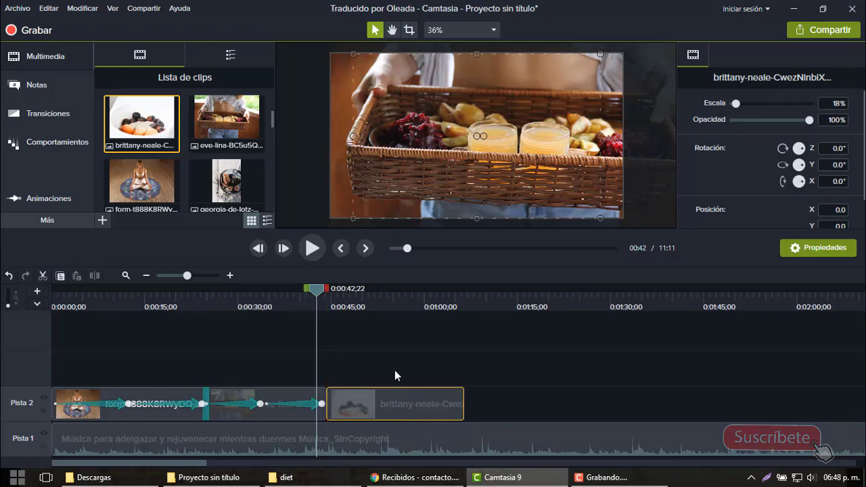
drag(394, 370, 365, 365)
click(251, 365)
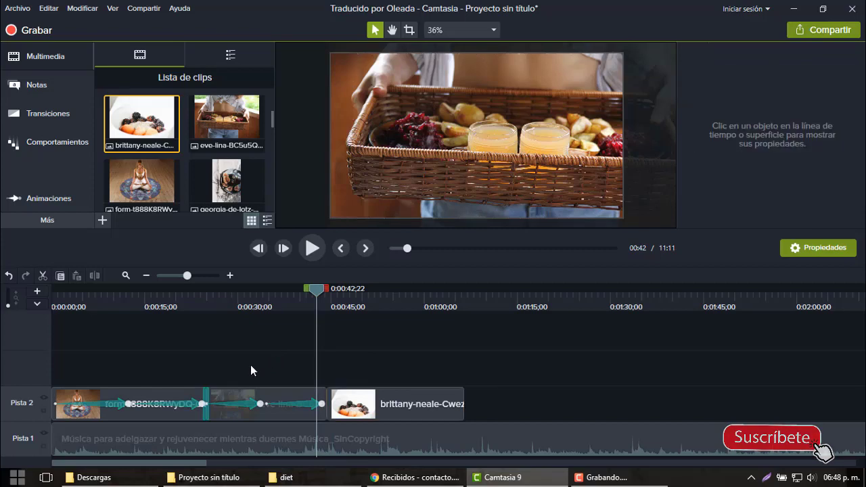
- Import the Suscríbete button image from the Descargas folder into the project's media
scroll(253, 171, down, 6)
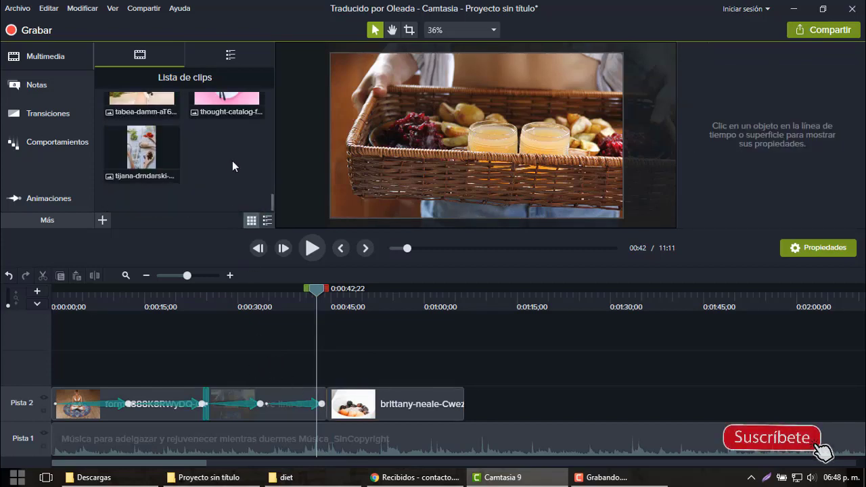
right_click(232, 163)
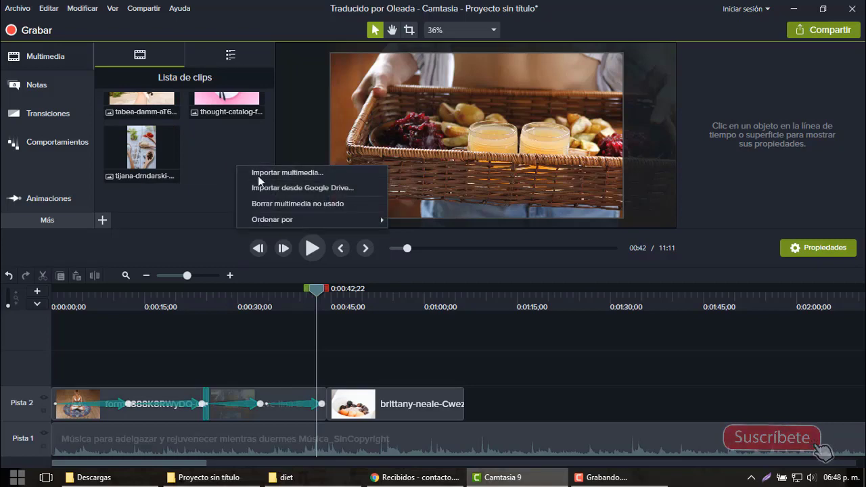
click(259, 174)
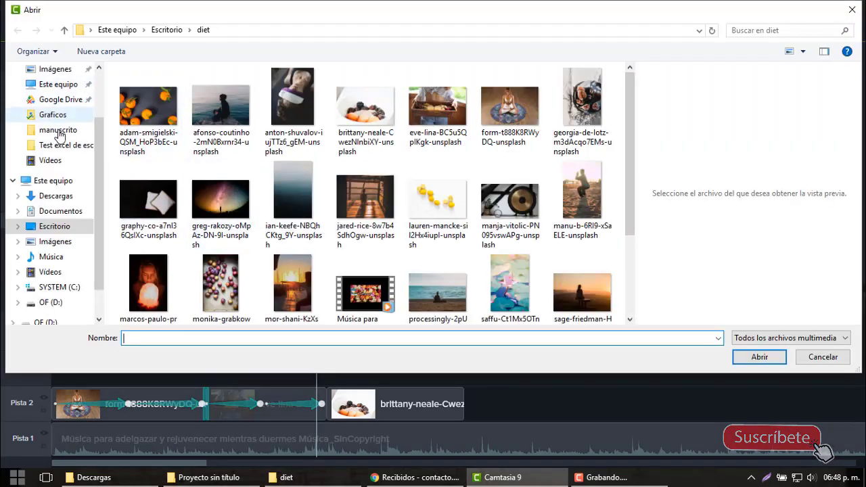
click(56, 195)
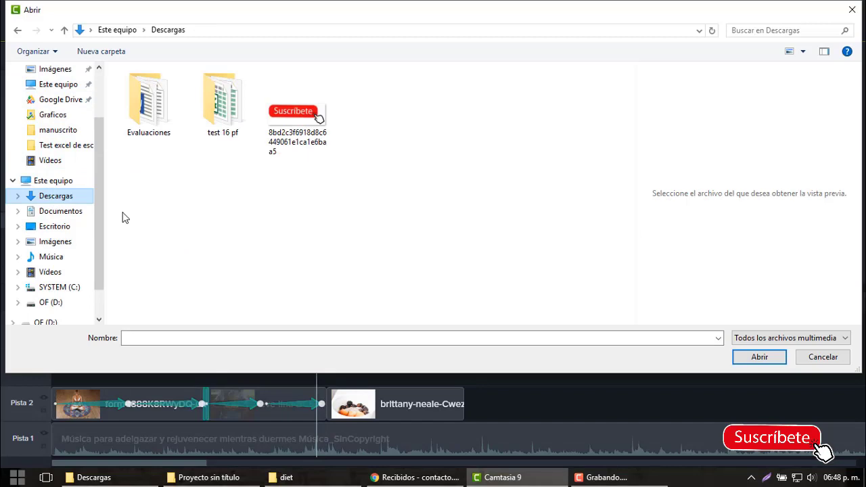
click(302, 125)
click(759, 356)
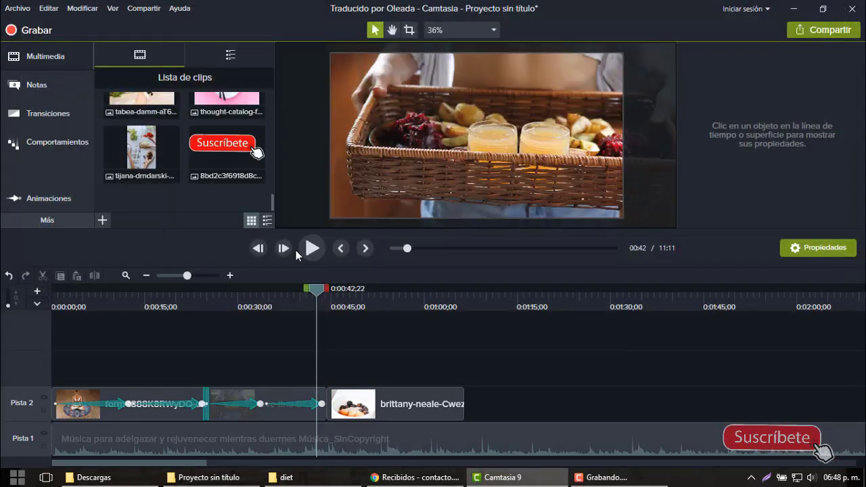
- Place the Suscríbete image on Pista 3 at 0:00:25;16 for 0:01:37;09, scaled to 33.6% in the canvas's bottom-right corner at X 499.5
drag(229, 143, 217, 368)
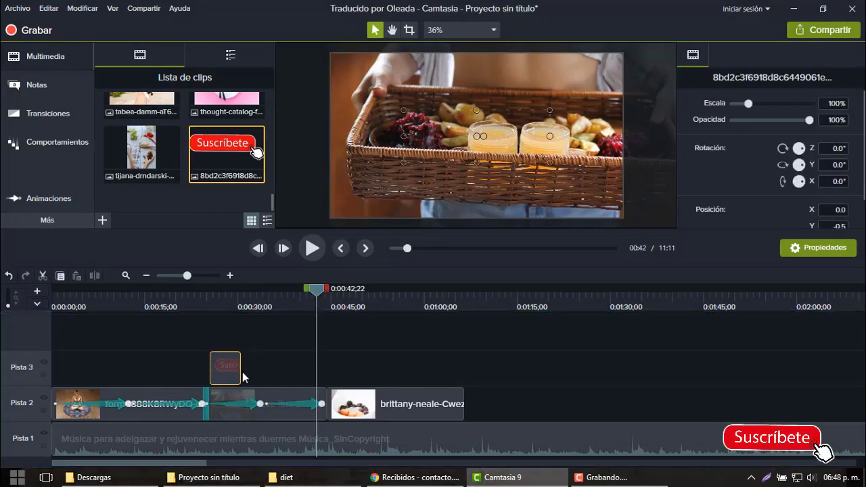
drag(241, 369, 813, 395)
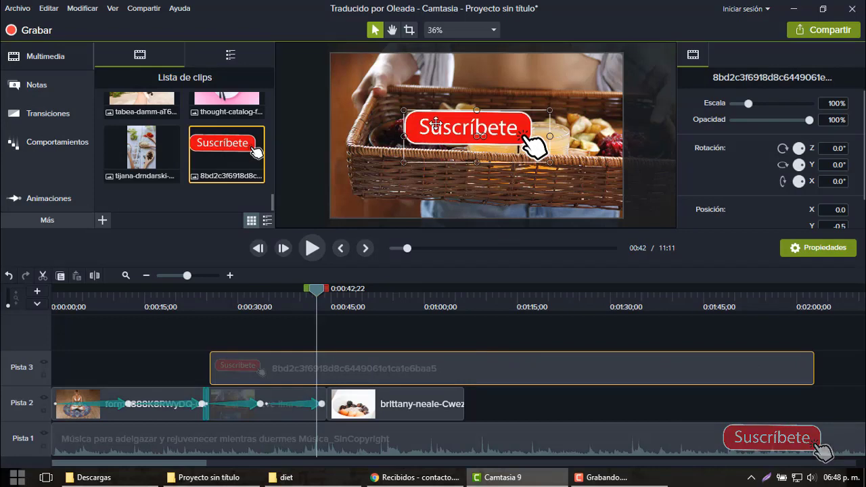
drag(436, 124, 501, 184)
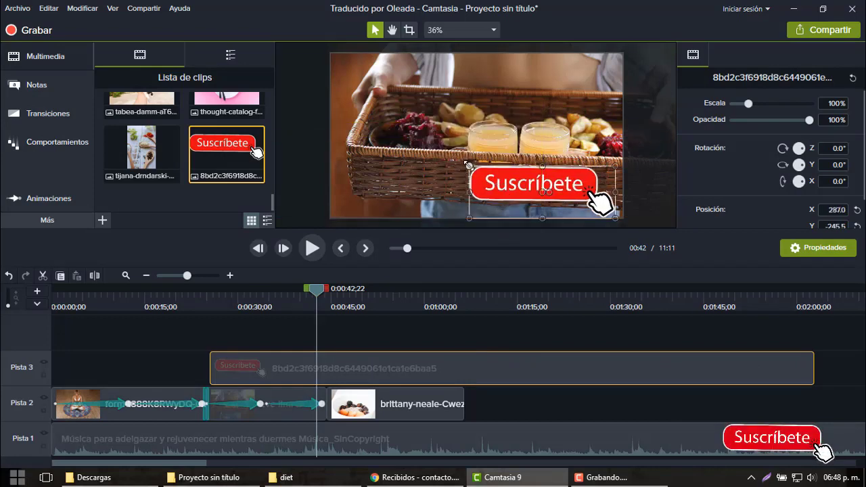
mouse_move(556, 203)
mouse_down()
mouse_move(561, 194)
mouse_move(565, 202)
mouse_up()
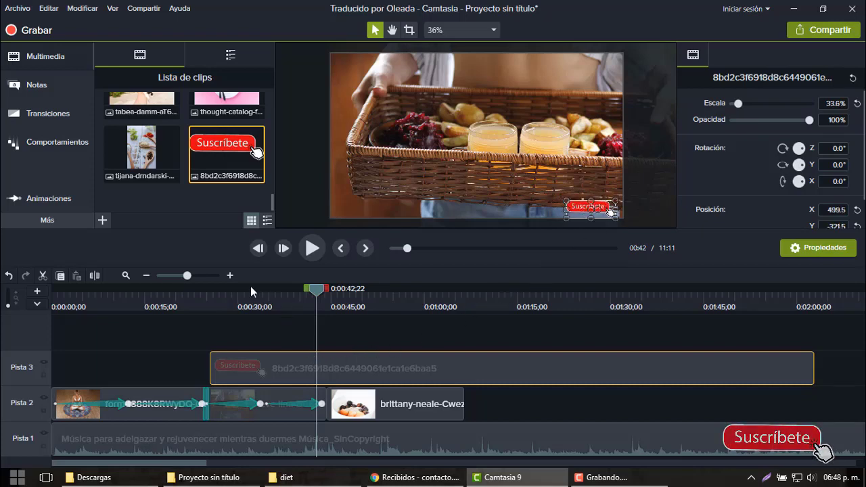
- Apply the Desvanecer behavior to the Suscríbete image on Pista 3
click(44, 144)
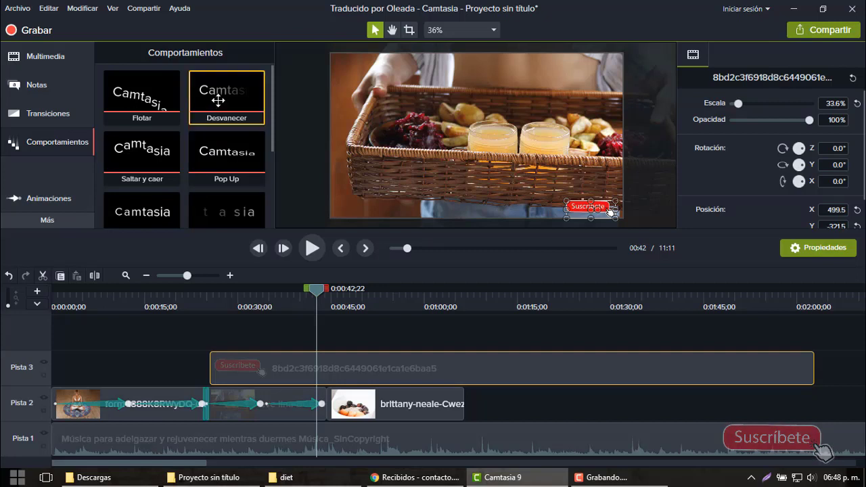
drag(211, 95, 268, 363)
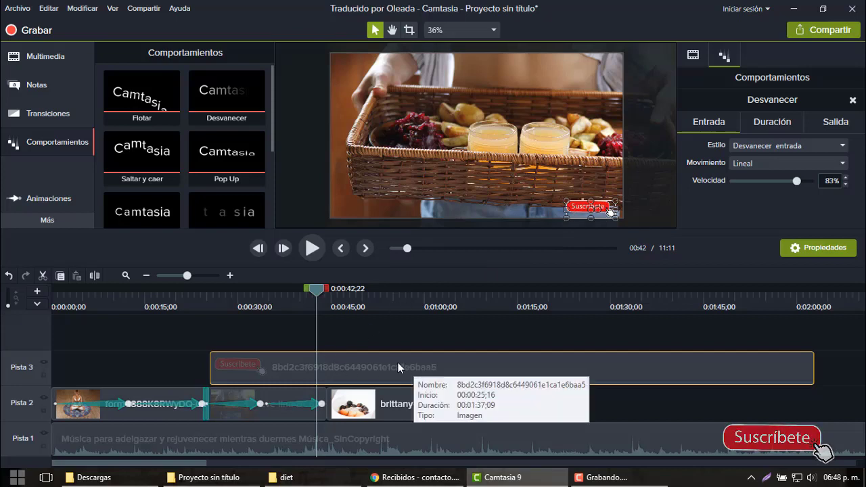
- Extend the Suscríbete image on Pista 3 to shortly before the end of the music on Pista 1
click(174, 275)
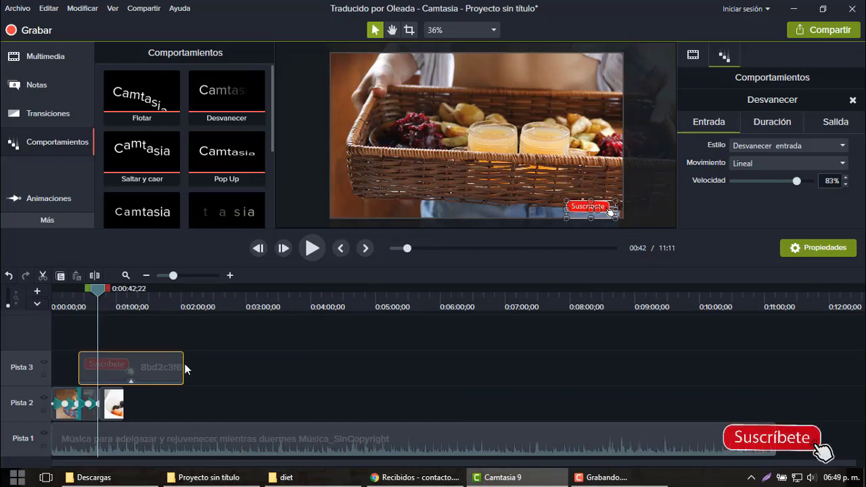
drag(184, 366, 745, 370)
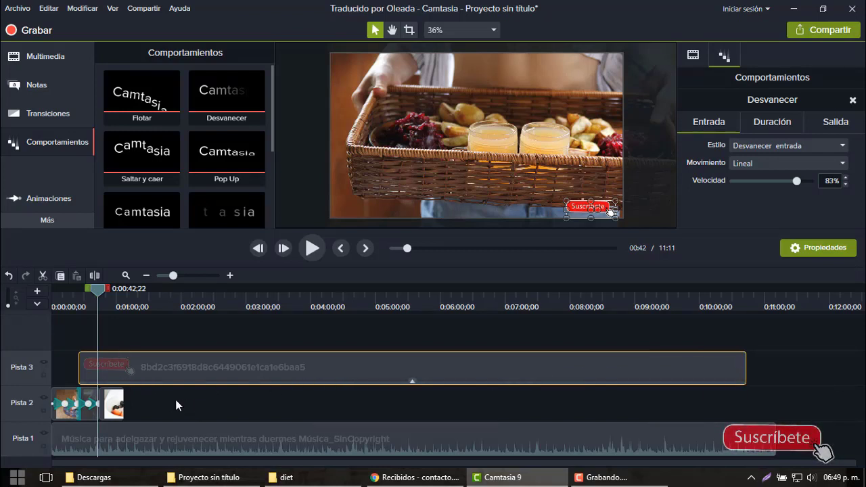
- Enlarge the brittany-neale image to 22% so it fills the canvas, positioned at X 22.9 and Y 15.3
click(196, 275)
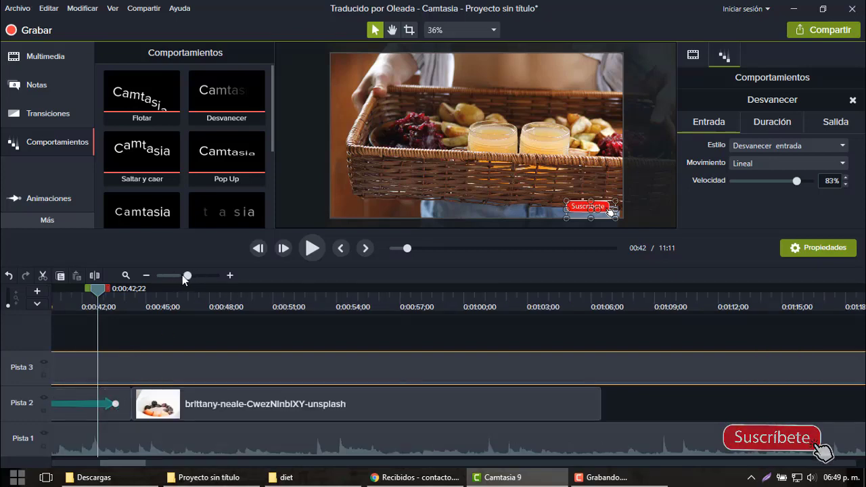
click(181, 275)
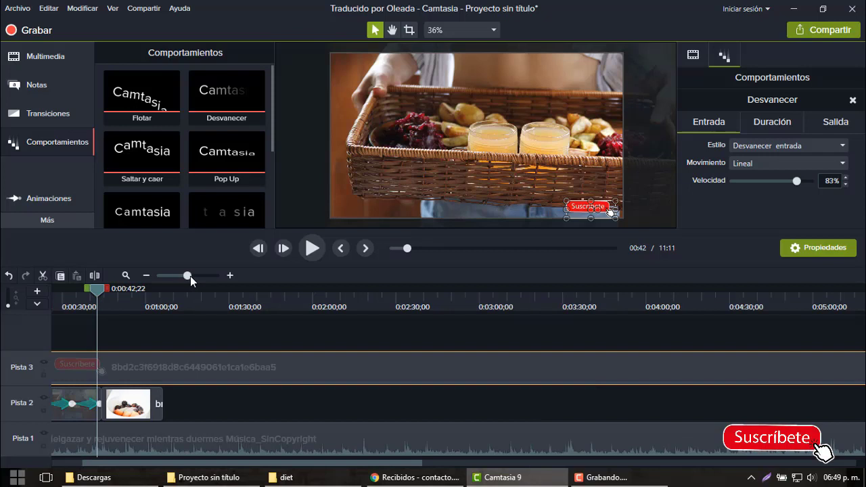
click(190, 276)
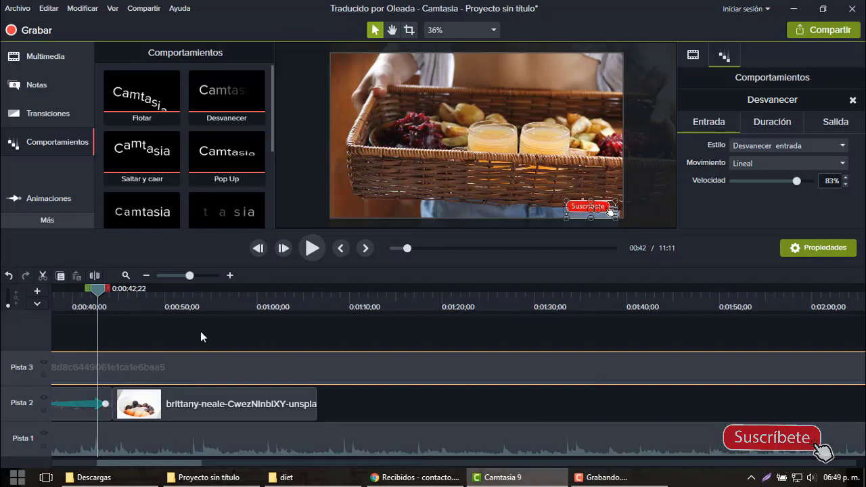
click(188, 275)
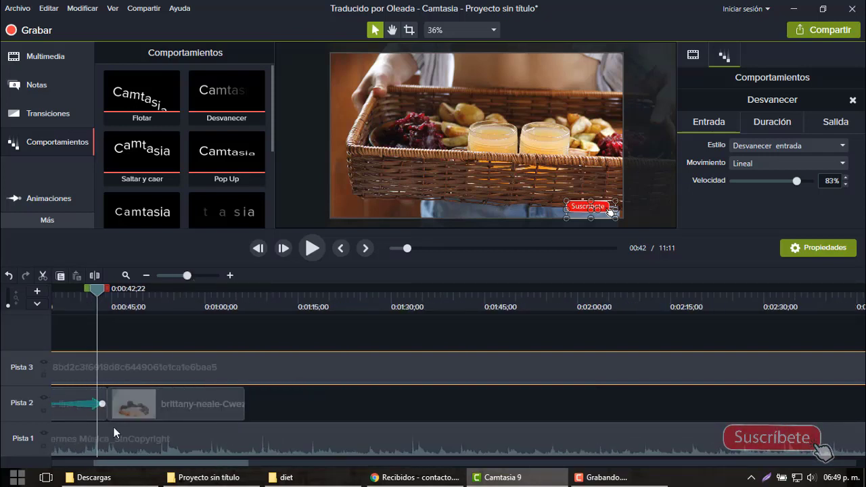
click(61, 465)
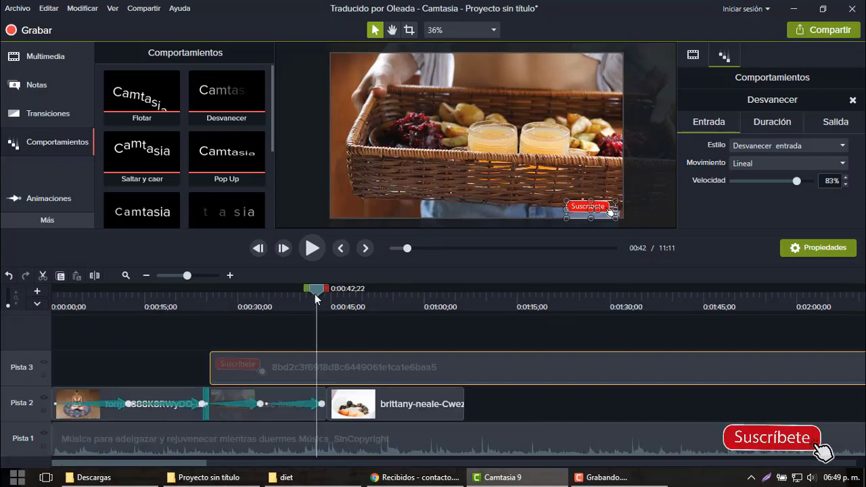
click(340, 290)
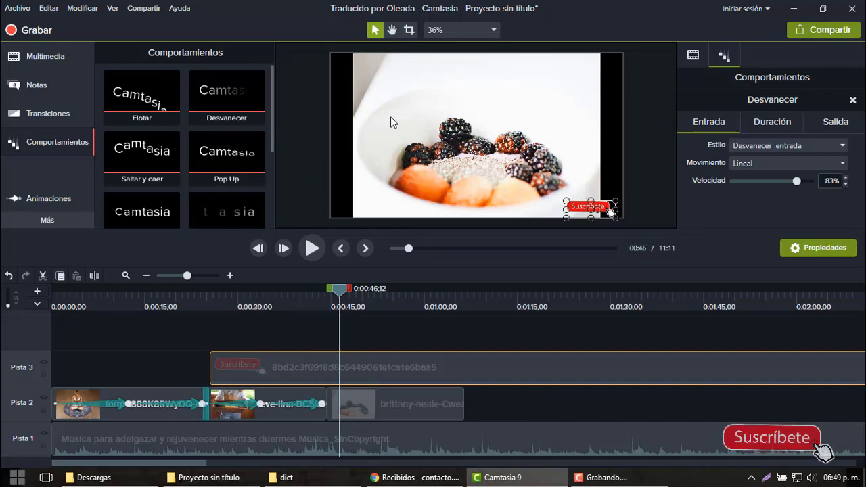
click(377, 404)
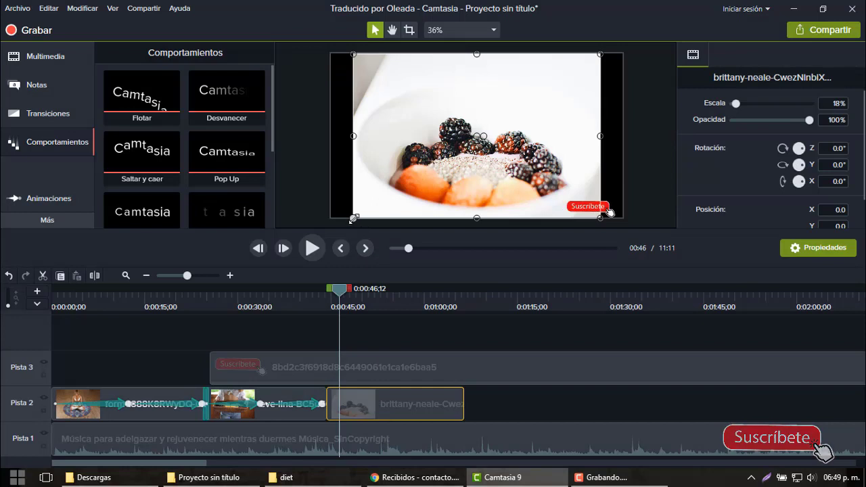
drag(333, 231, 331, 233)
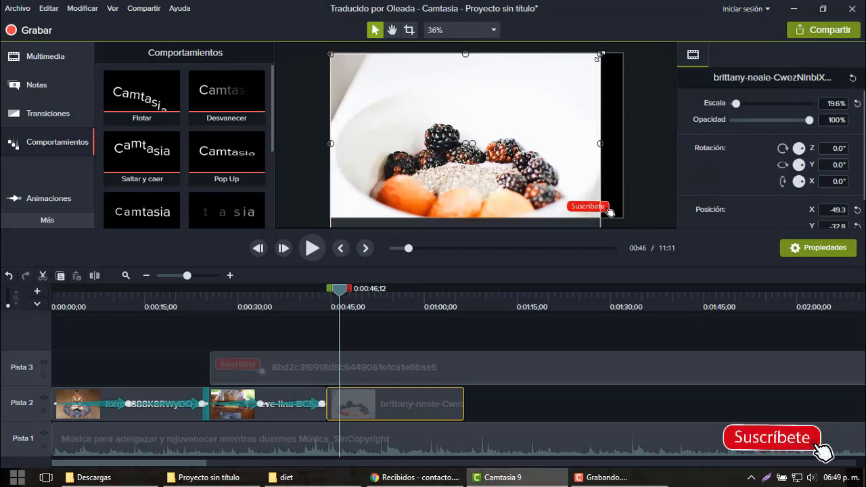
drag(600, 53, 633, 41)
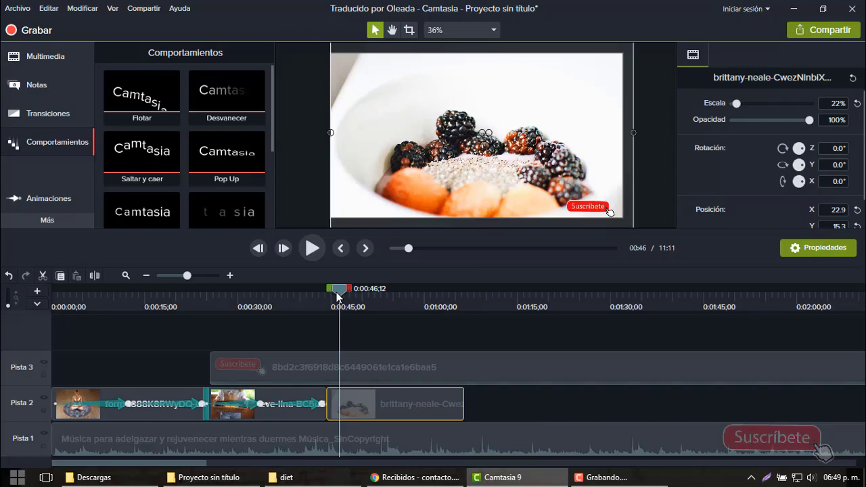
- Add a 29.4% zoom toward the brittany-neale image's upper-left area at 0:00:50;21 and stretch the animation back to the clip's start
drag(359, 295, 365, 292)
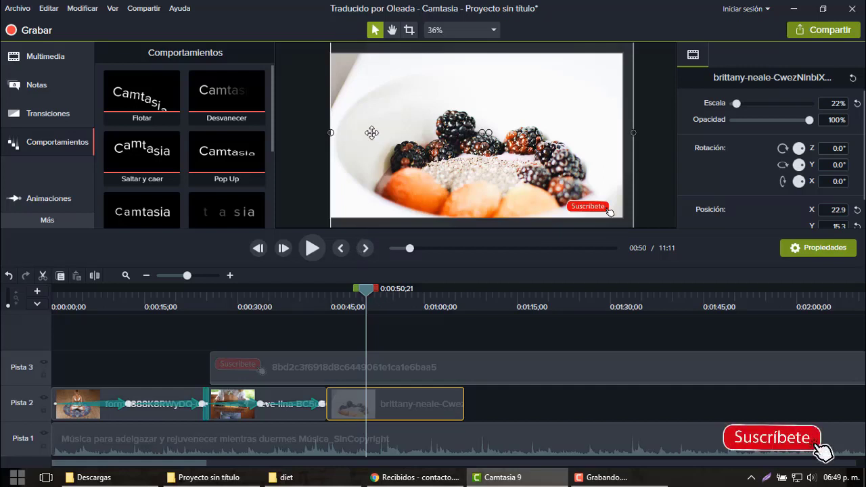
click(49, 198)
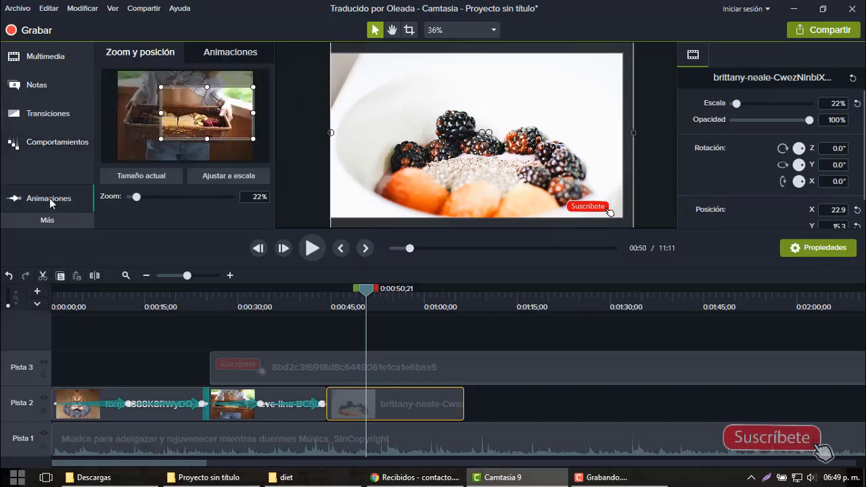
click(353, 401)
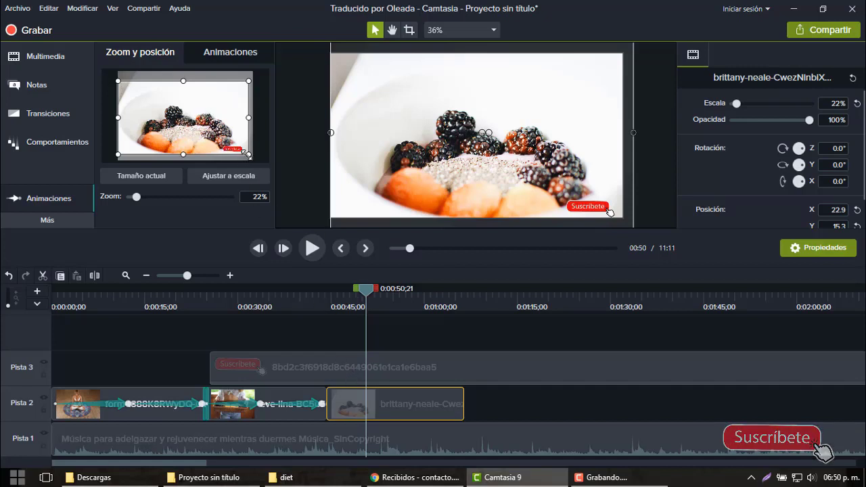
drag(248, 154, 210, 134)
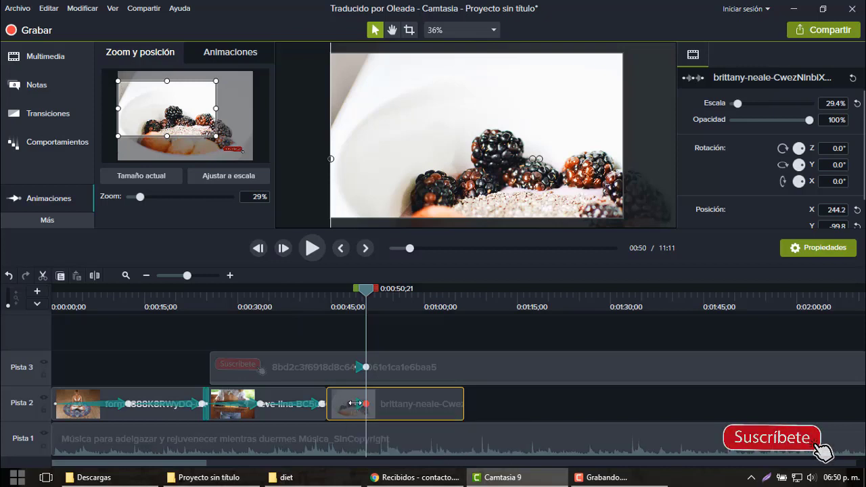
drag(355, 403, 327, 397)
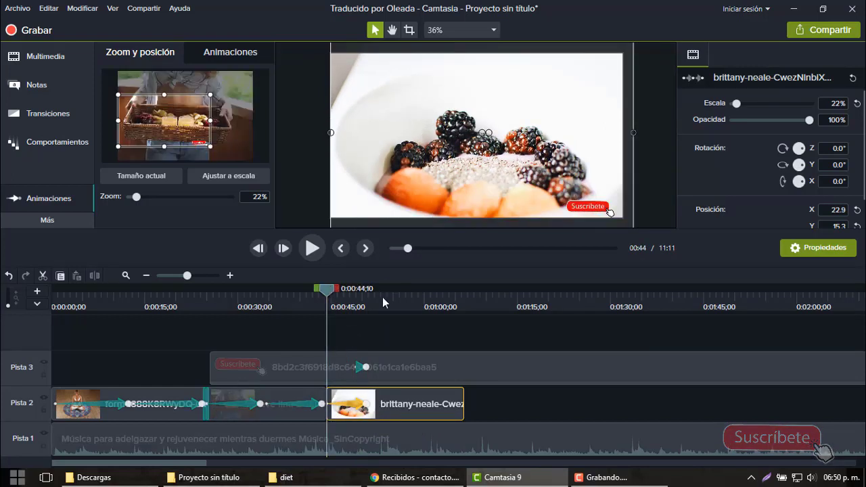
key(ctrl+Left)
key(ctrl+Left)
key(ctrl+Left)
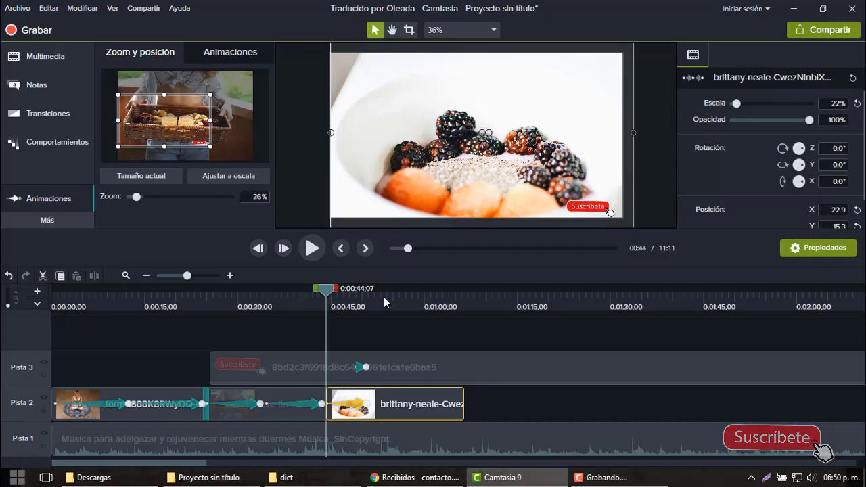
- Remove the zoom animation from the Suscríbete image and move the image along Pista 3 to about 0:01:35
click(383, 302)
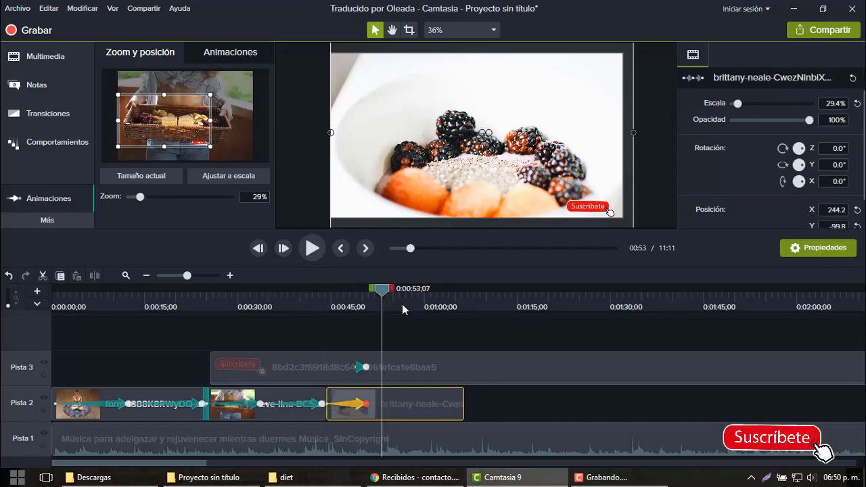
click(405, 305)
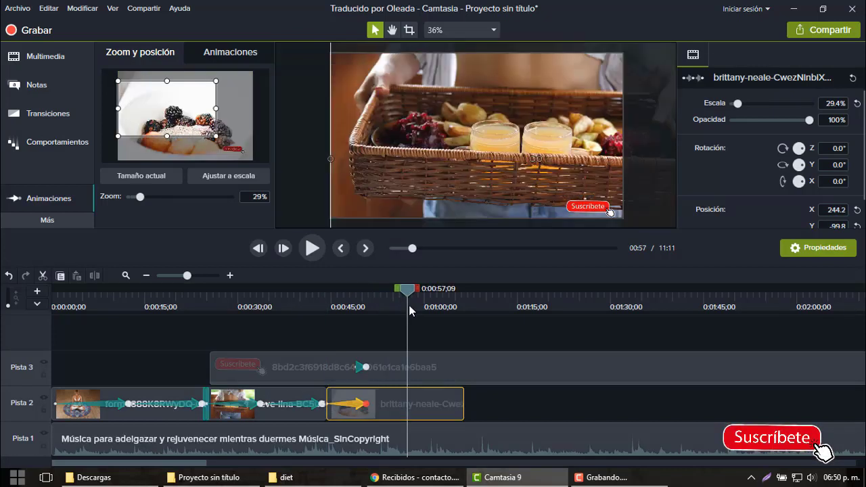
click(358, 369)
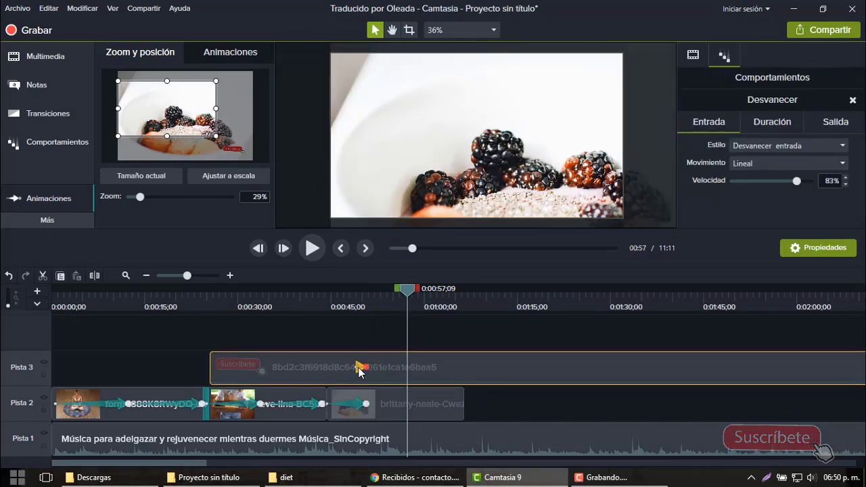
click(376, 364)
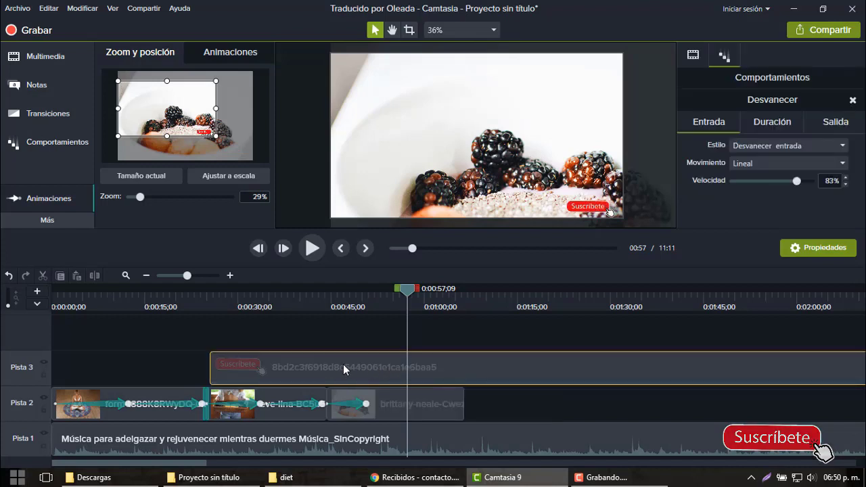
drag(264, 365, 285, 365)
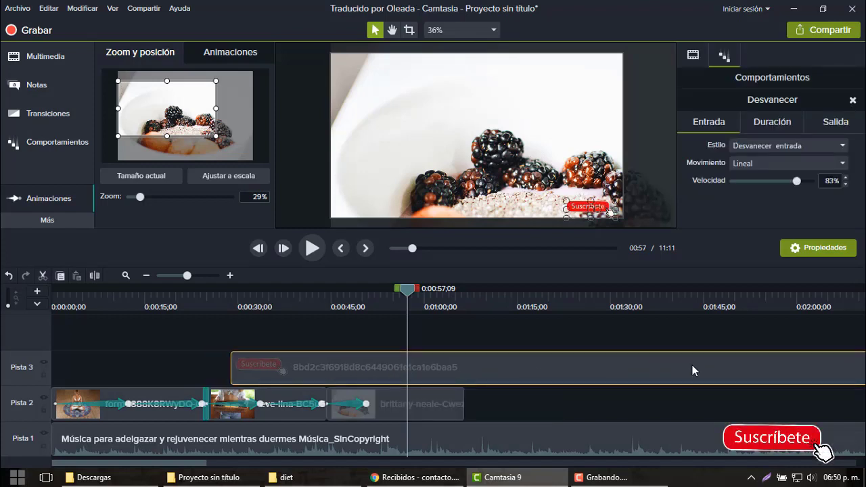
drag(691, 365, 682, 367)
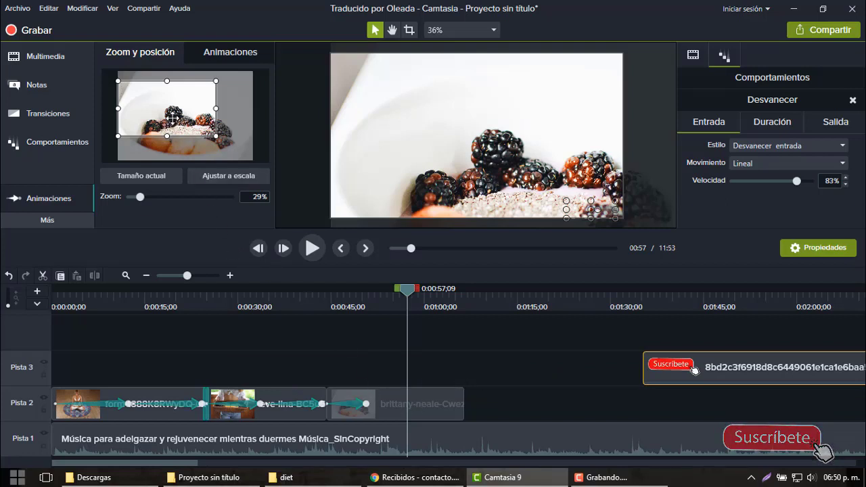
- Add an animation at 0:00:57;09 panning the brittany-neale image to its right side at X -244.2, starting from the previous keyframe
drag(175, 119, 213, 123)
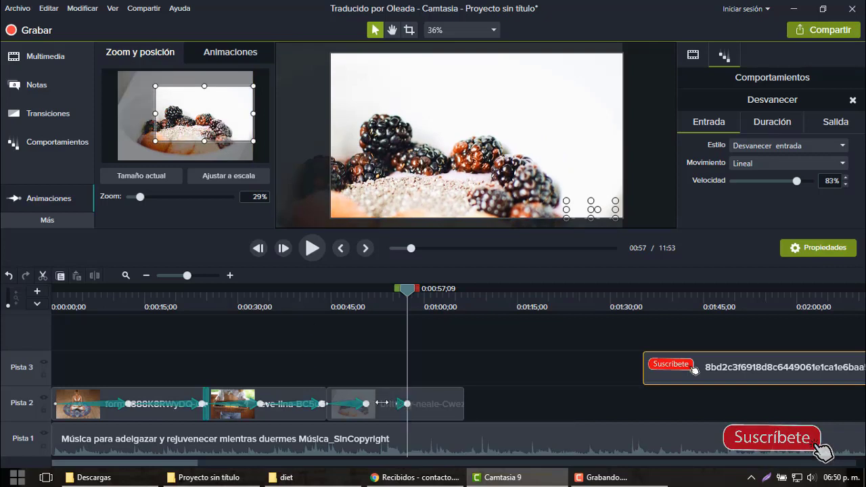
mouse_move(382, 403)
mouse_down()
mouse_move(349, 398)
mouse_move(377, 415)
mouse_move(365, 404)
mouse_up()
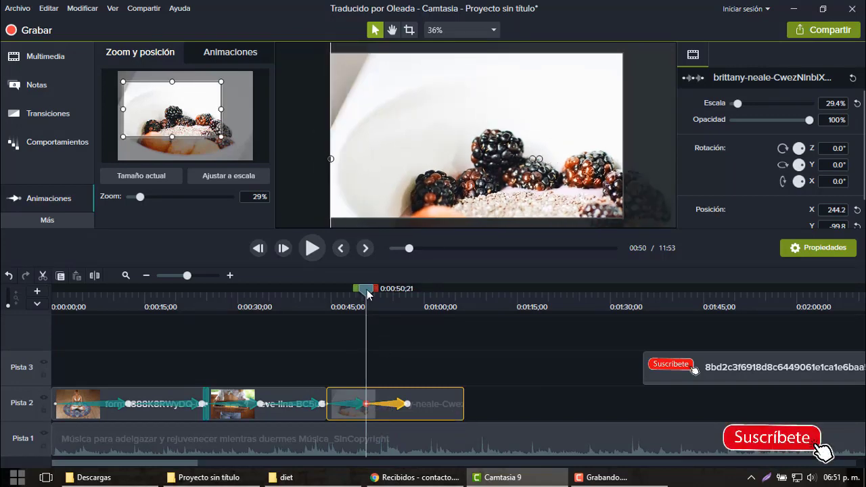
- Add a zoom-out animation to 21.6% on the brittany-neale image at 0:01:05;12 and stretch it back to the previous animation's end
click(458, 309)
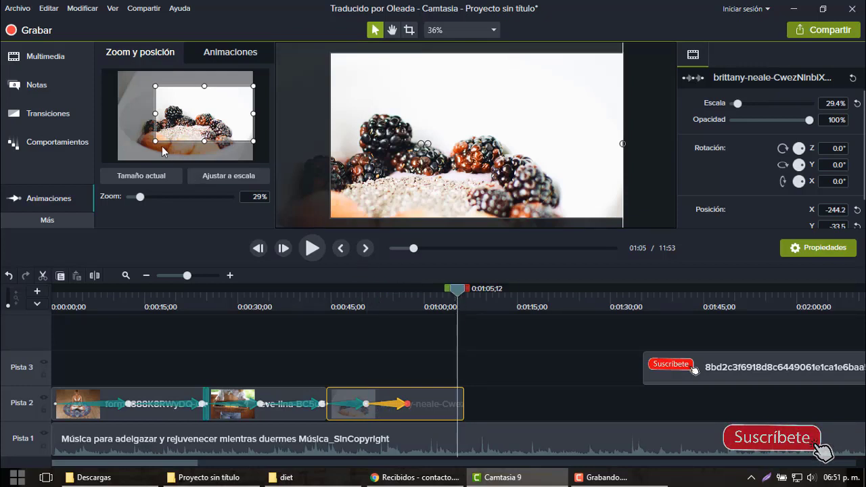
drag(155, 142, 119, 161)
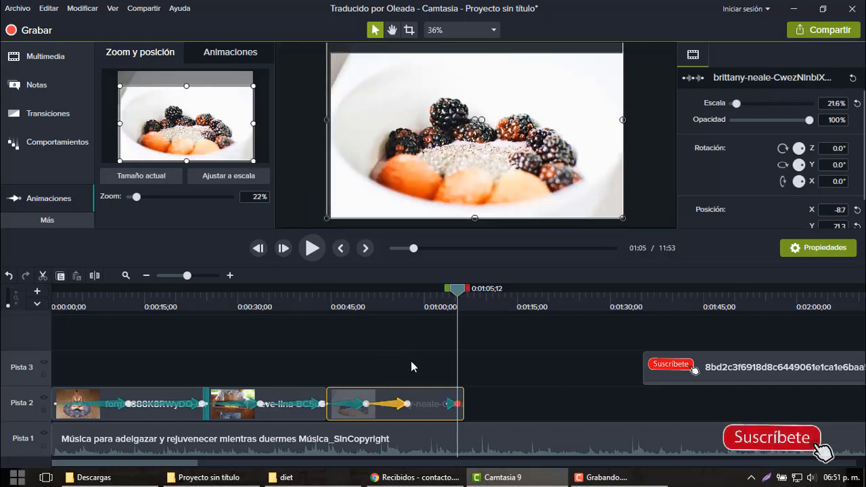
click(437, 410)
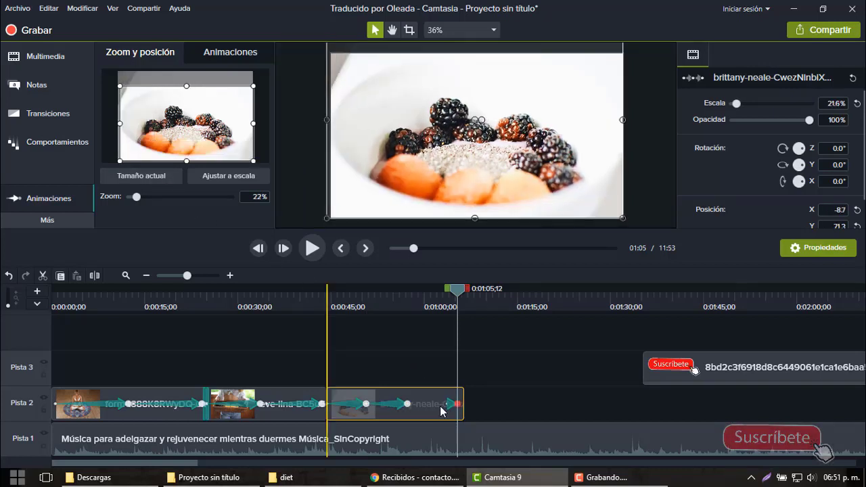
drag(446, 402, 406, 403)
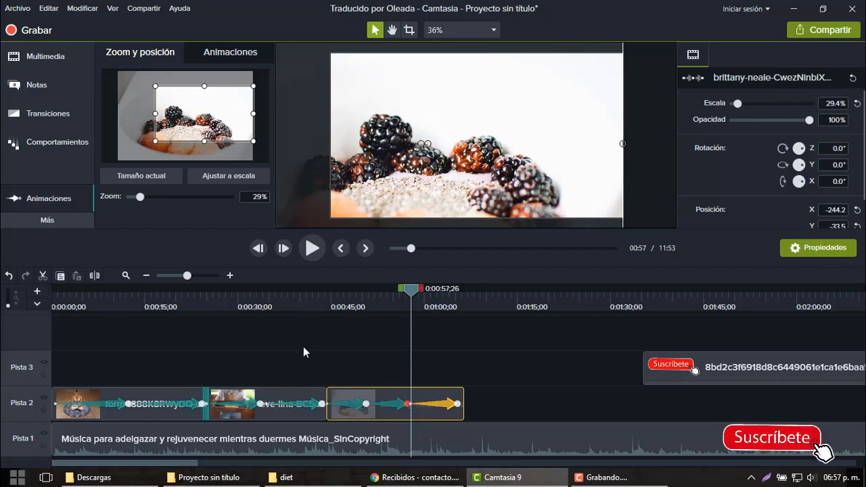
- Apply the Desvanecer transition to both ends of the brittany-neale clip on Pista 2
click(53, 113)
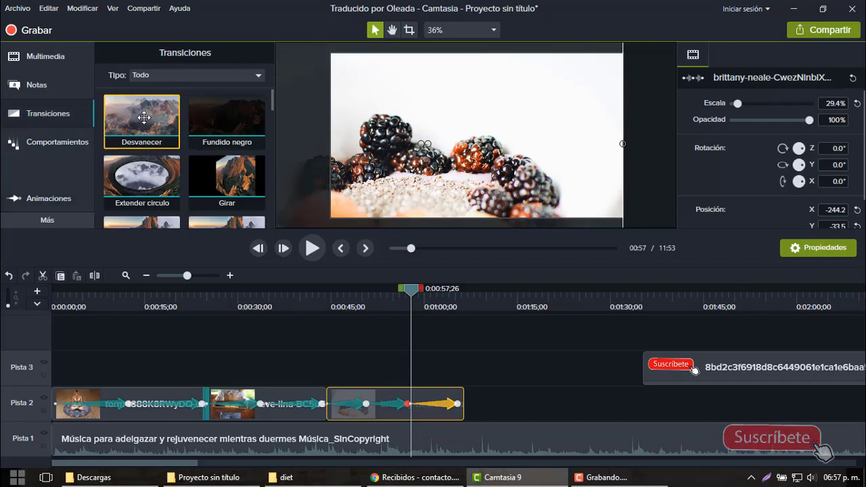
drag(156, 123, 379, 415)
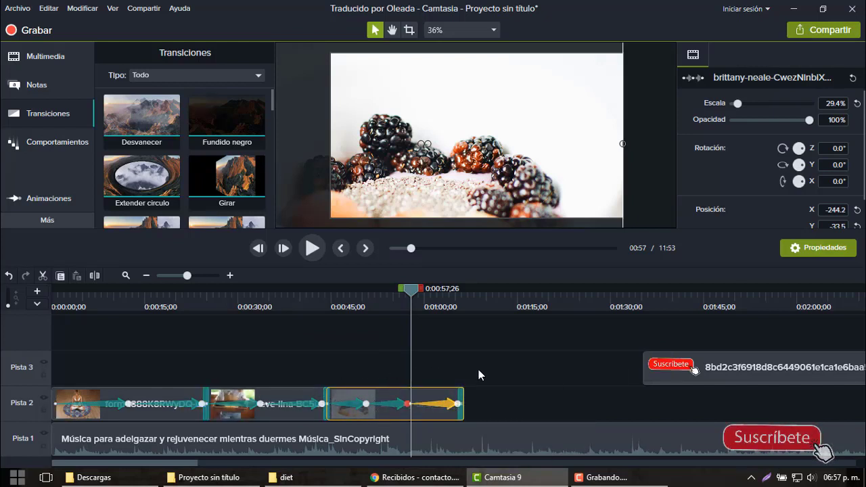
- Add the sage-friedman image to Pista 2 at 00:01:14;19, after the brittany-neale clip
click(46, 56)
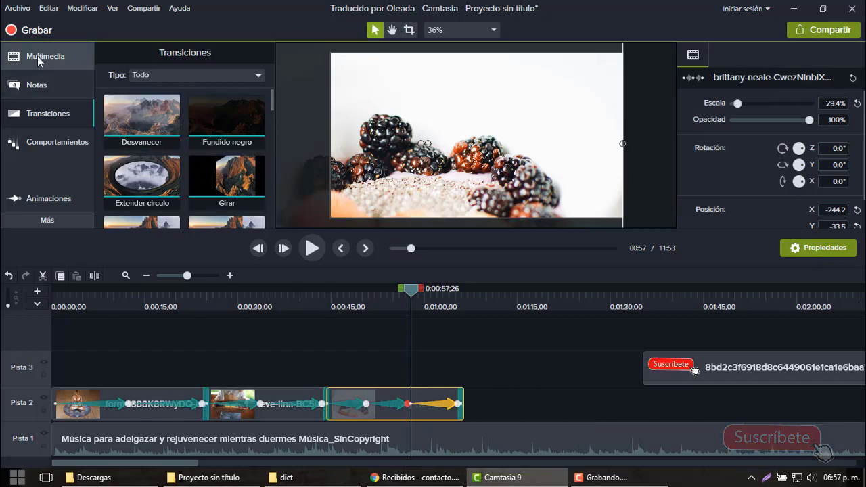
scroll(191, 164, up, 2)
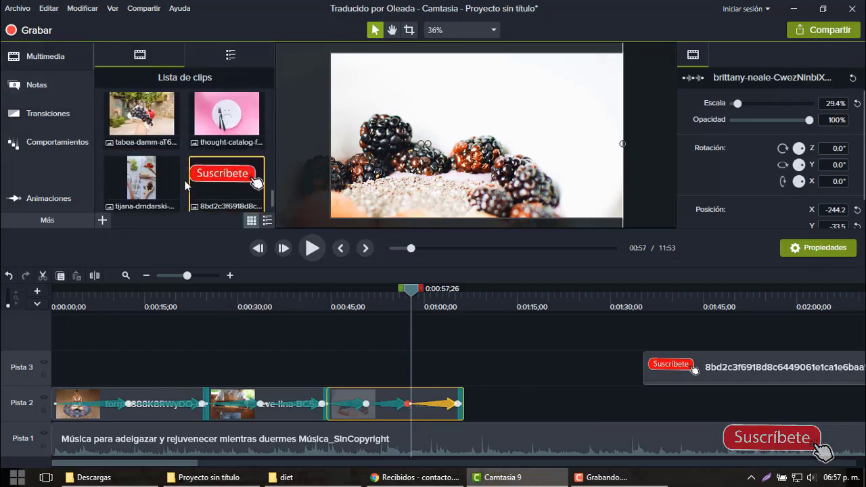
click(161, 153)
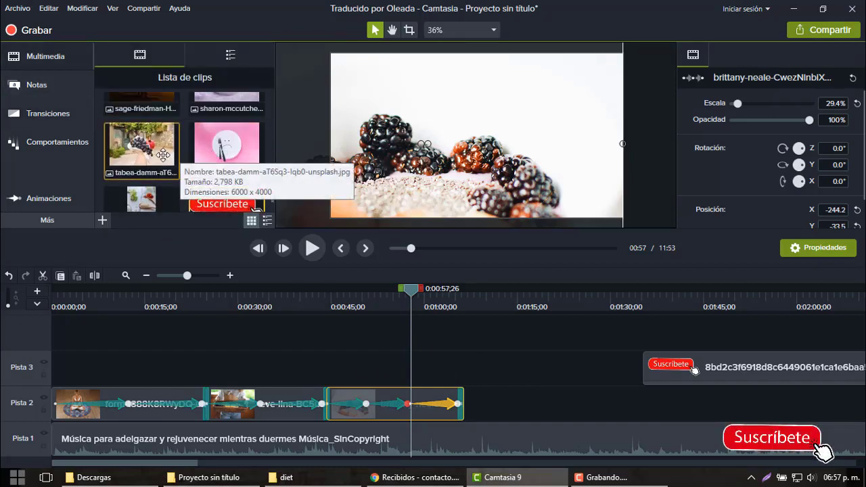
scroll(161, 152, up, 1)
drag(142, 127, 536, 400)
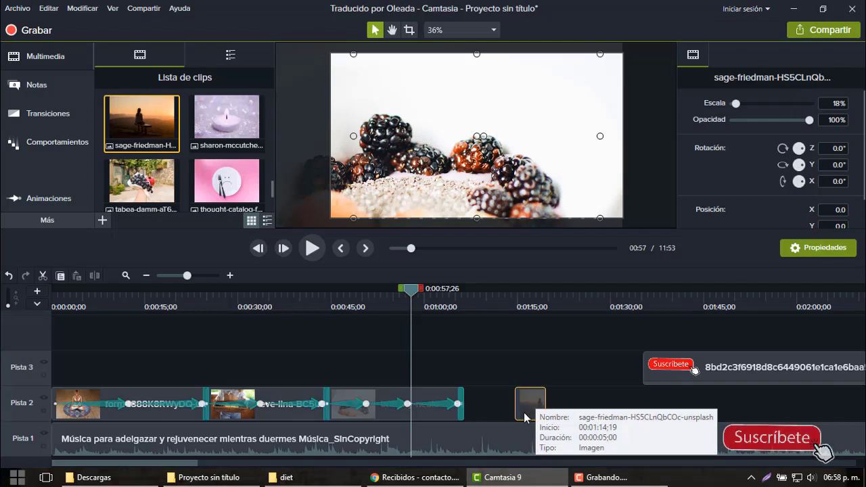
- Place the sage-friedman clip directly after the brittany-neale clip on Pista 2 and extend its duration to 00:00:26;04
drag(531, 408, 476, 408)
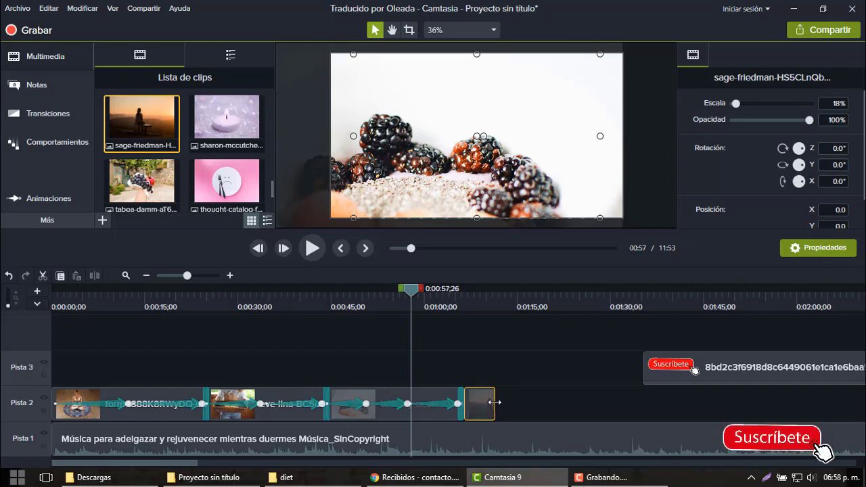
drag(494, 403, 627, 398)
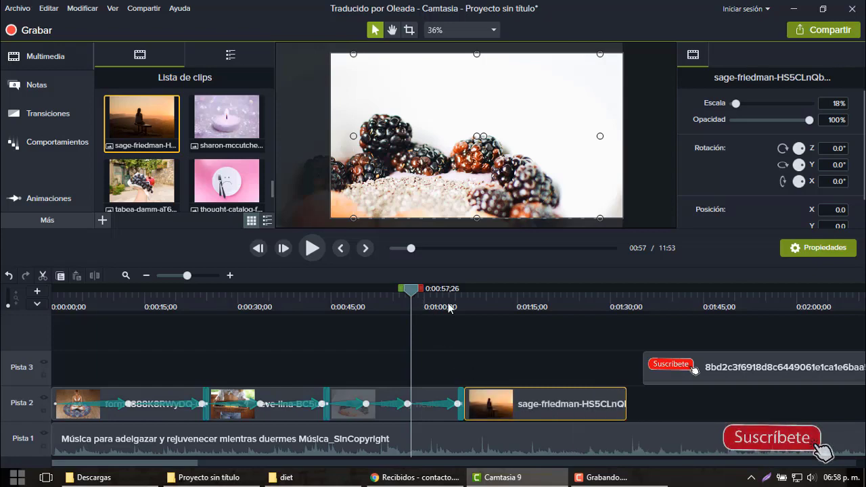
- Enlarge the sage-friedman image to 29.4% near the start of its clip, filling the canvas at X 119.4, Y 79.6
click(502, 324)
drag(502, 319, 477, 336)
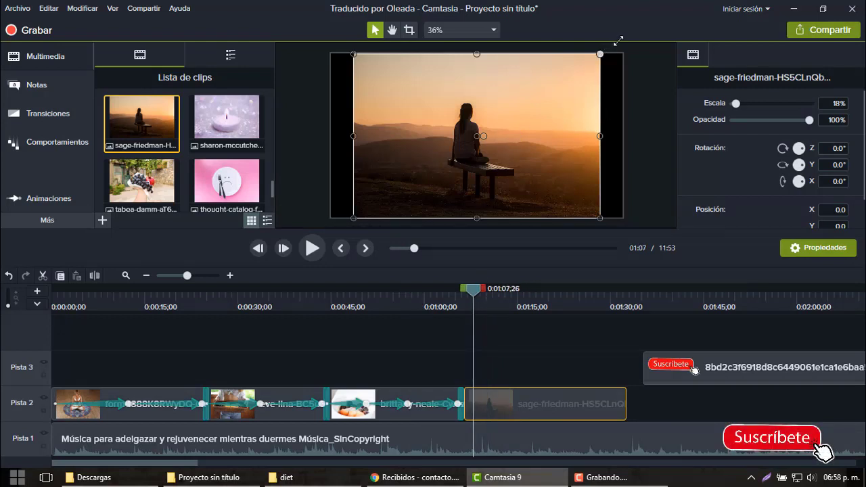
drag(618, 41, 704, 3)
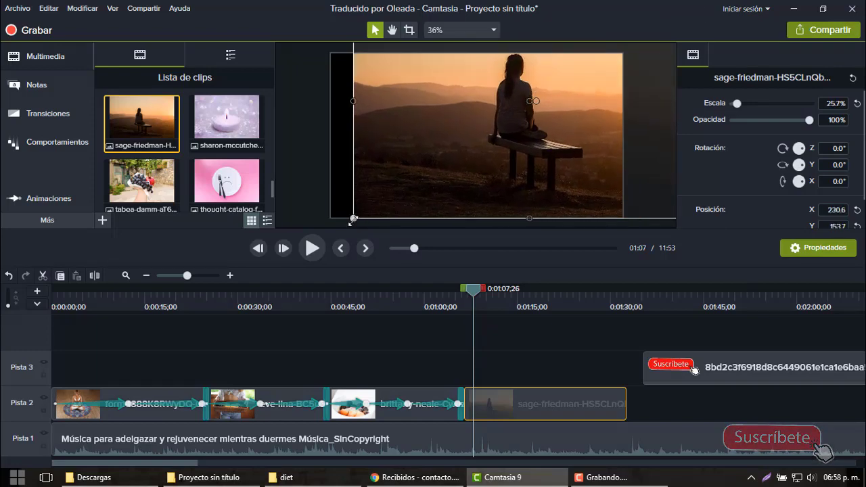
drag(353, 218, 302, 252)
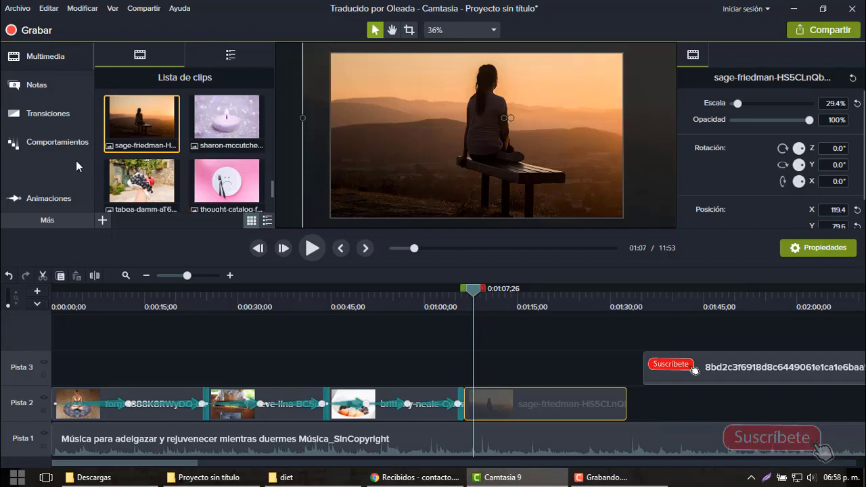
- Add an animation at 0:01:18;27 zooming the sage-friedman image out to 23.4% and stretch it back to the clip's start
click(43, 201)
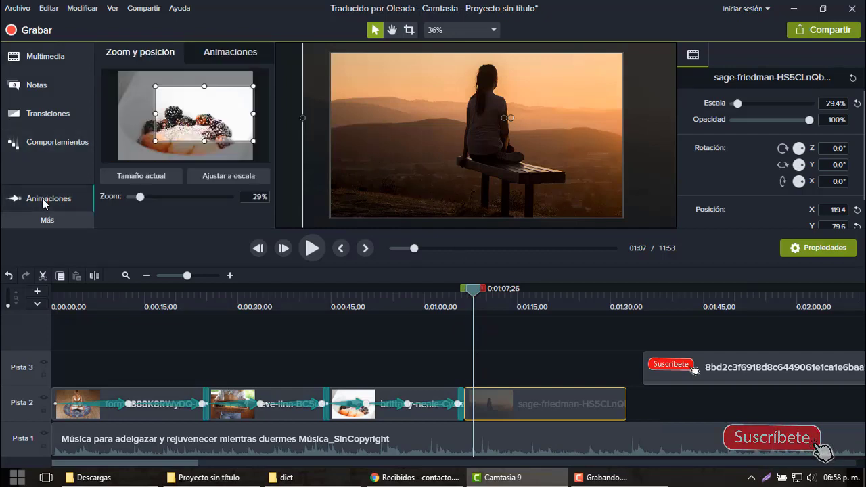
click(523, 405)
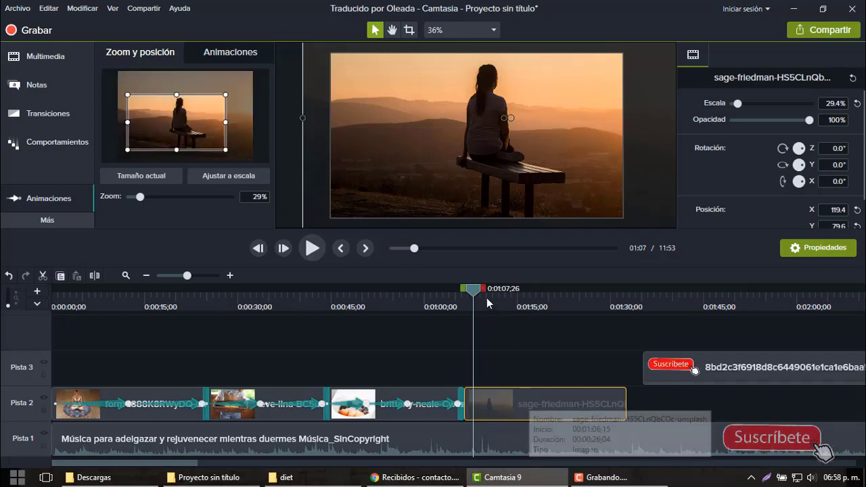
drag(491, 295, 541, 301)
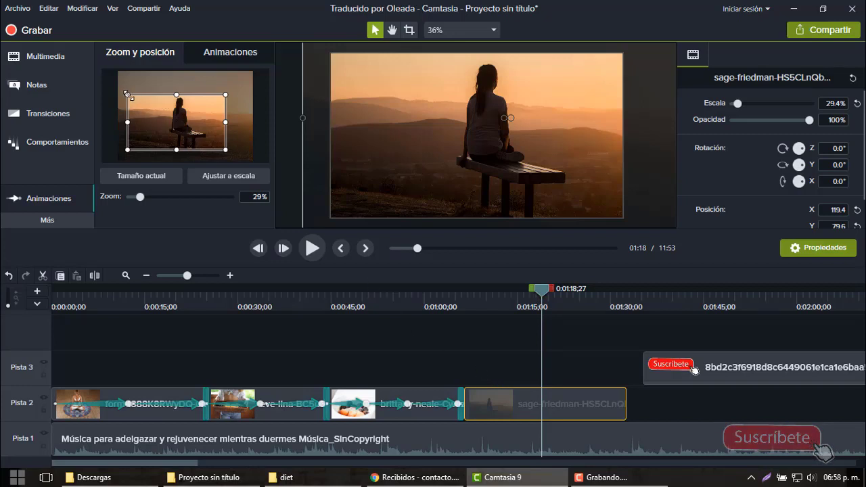
drag(127, 93, 119, 90)
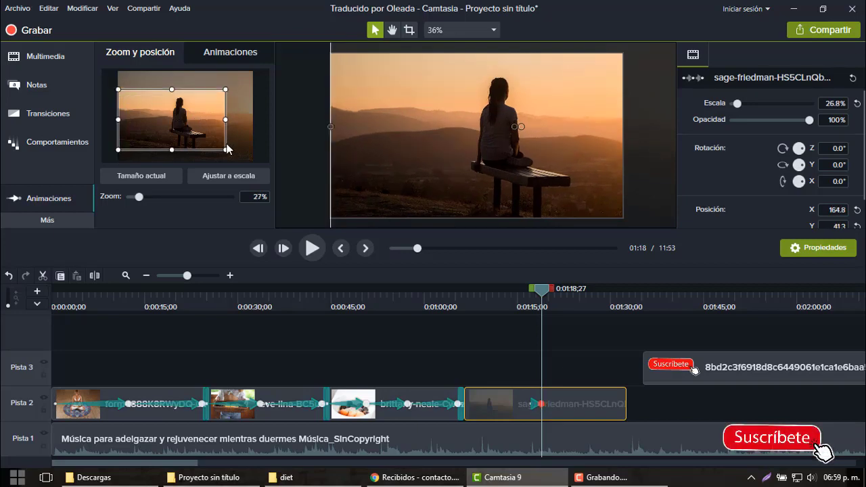
drag(225, 149, 232, 158)
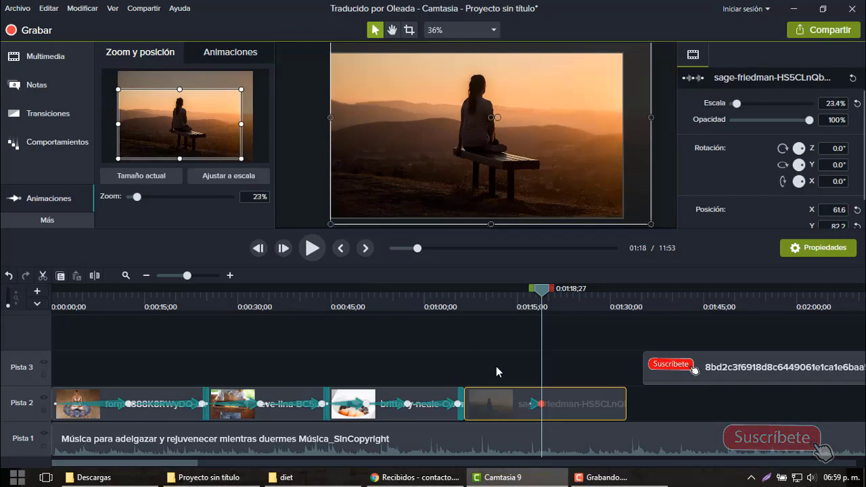
click(529, 404)
drag(529, 404, 455, 403)
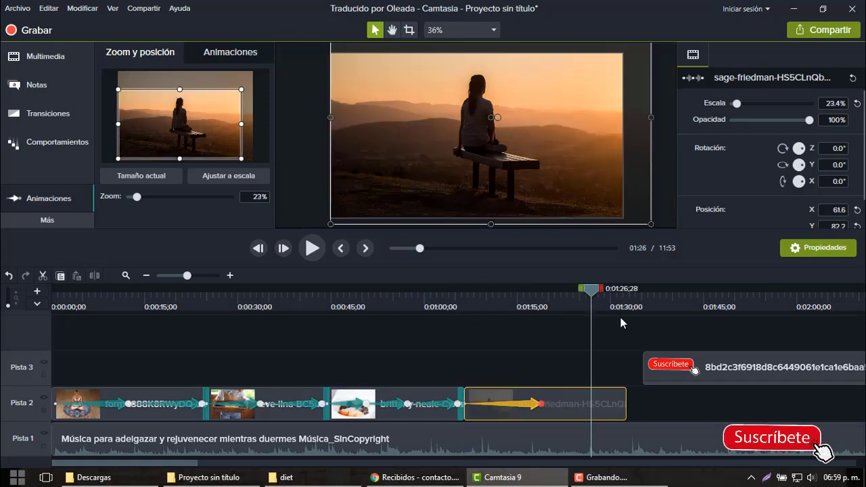
- Add an animation at 0:01:31;22 zooming the sage-friedman image to 29.5% at X -243.5, stretched back to the previous animation's end
click(621, 320)
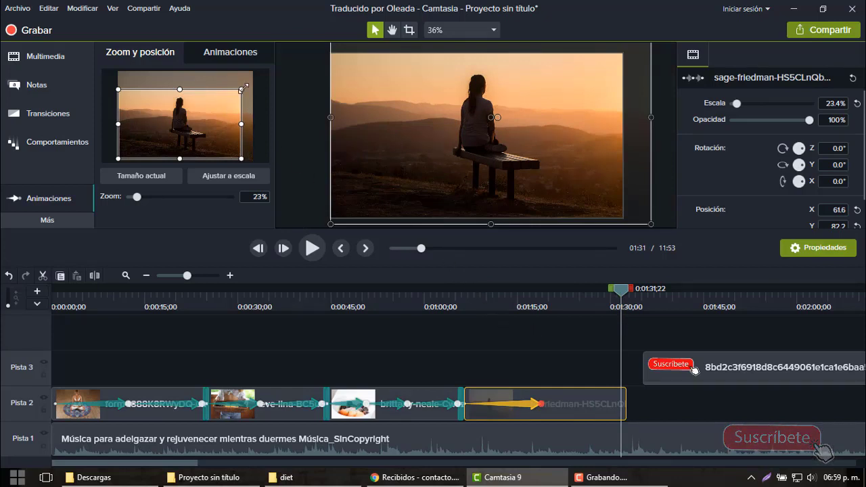
drag(244, 86, 248, 81)
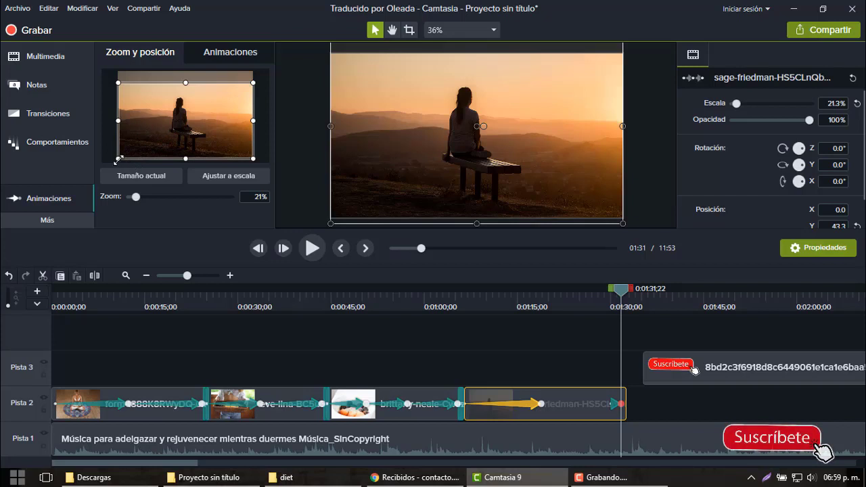
drag(120, 160, 159, 139)
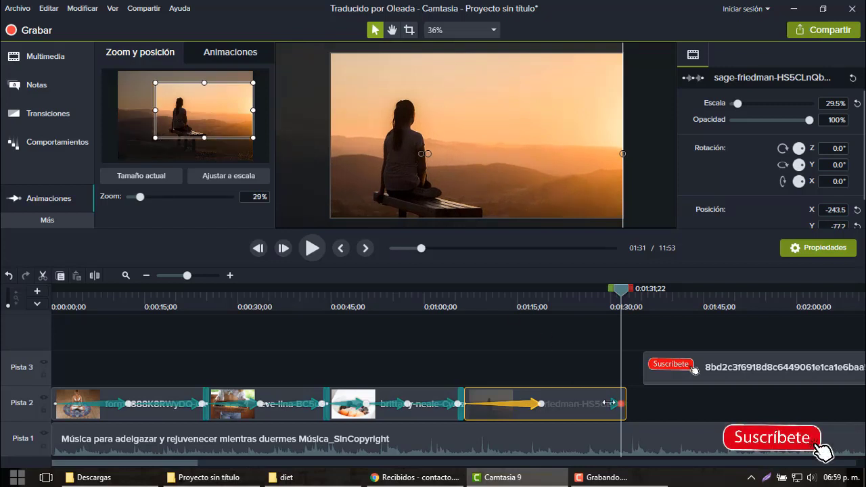
drag(609, 404, 541, 403)
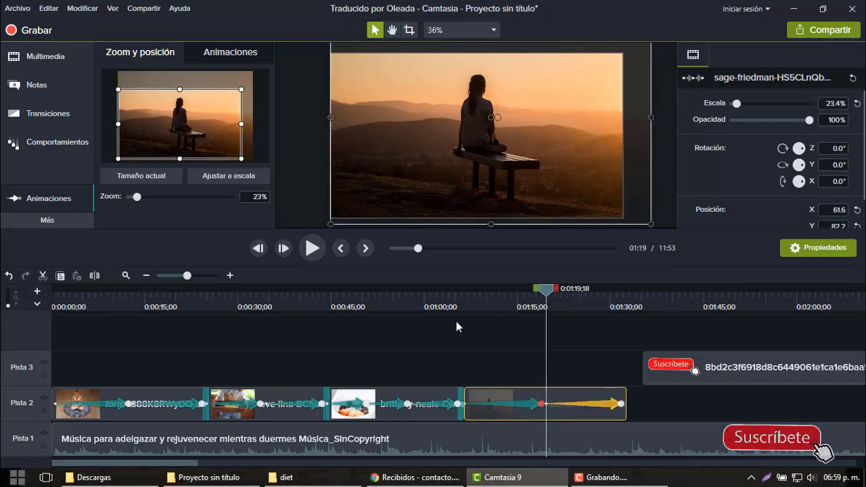
- Play the timeline from 0:00:59;14 through the sage-friedman clip to review its animations
click(456, 327)
click(422, 335)
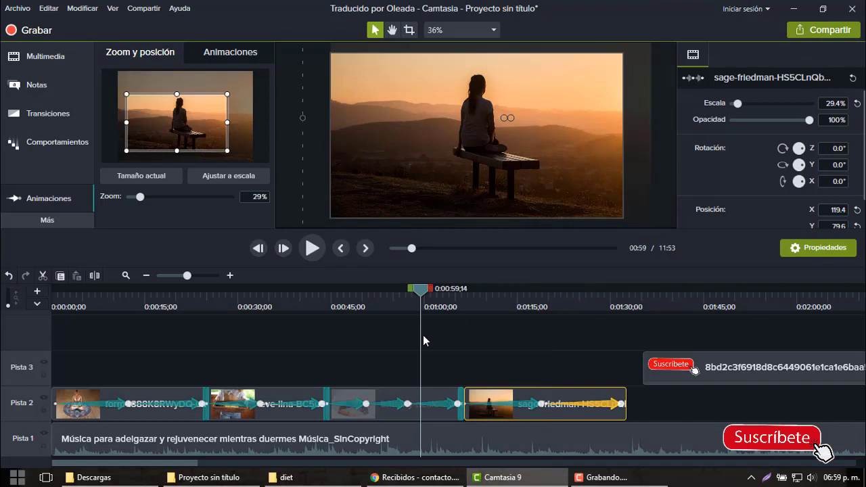
click(316, 249)
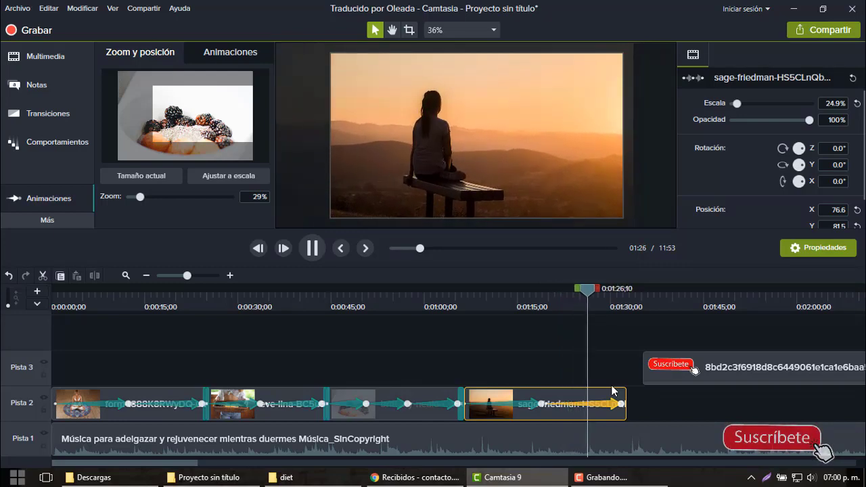
click(312, 249)
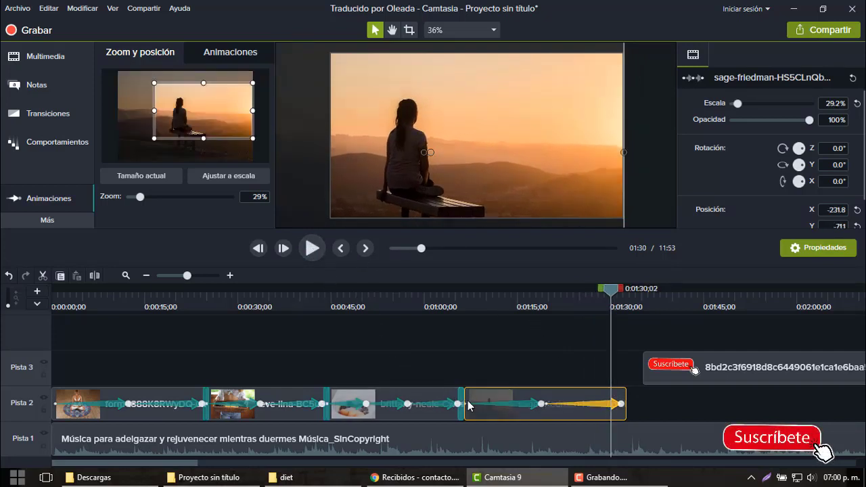
- Apply the Desvanecer transition to both ends of the sage-friedman clip on Pista 2
click(48, 112)
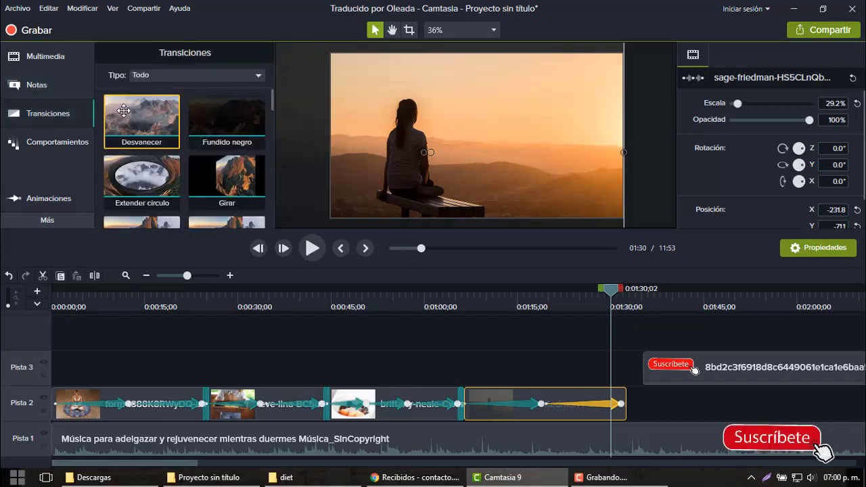
drag(125, 112, 544, 408)
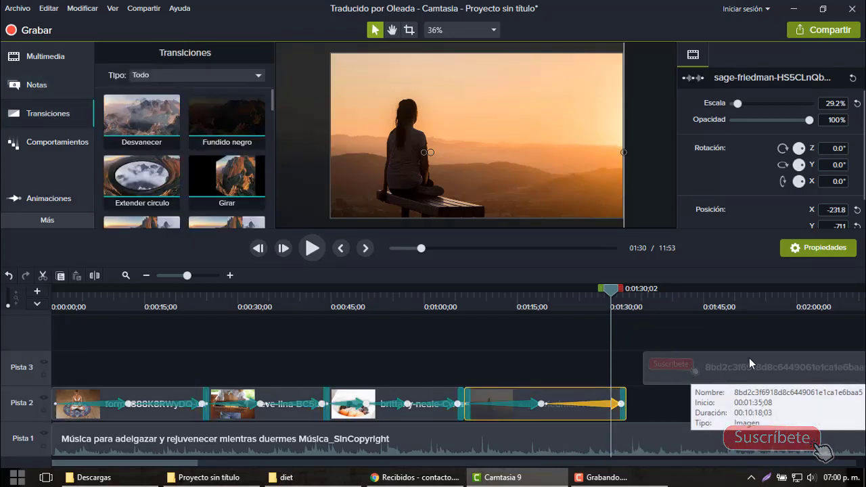
- Move the Suscríbete overlay earlier on Pista 3 so it starts at about 0:00:13, and deselect it
drag(341, 358, 248, 359)
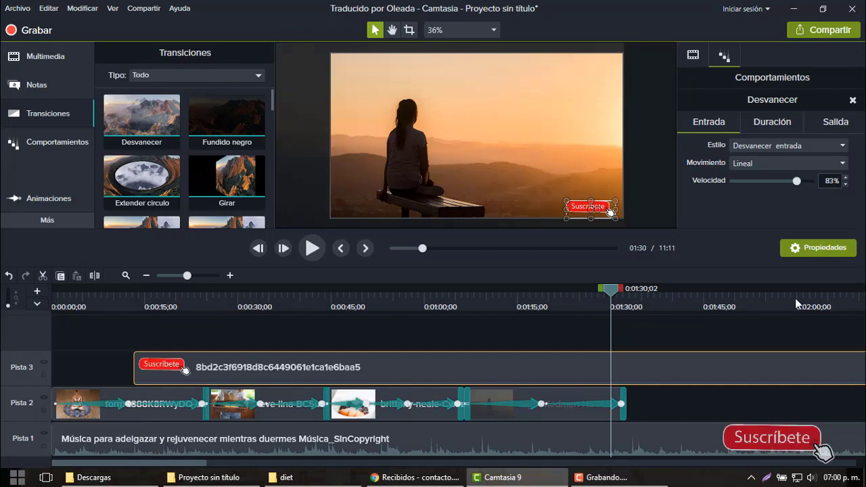
click(654, 410)
click(654, 411)
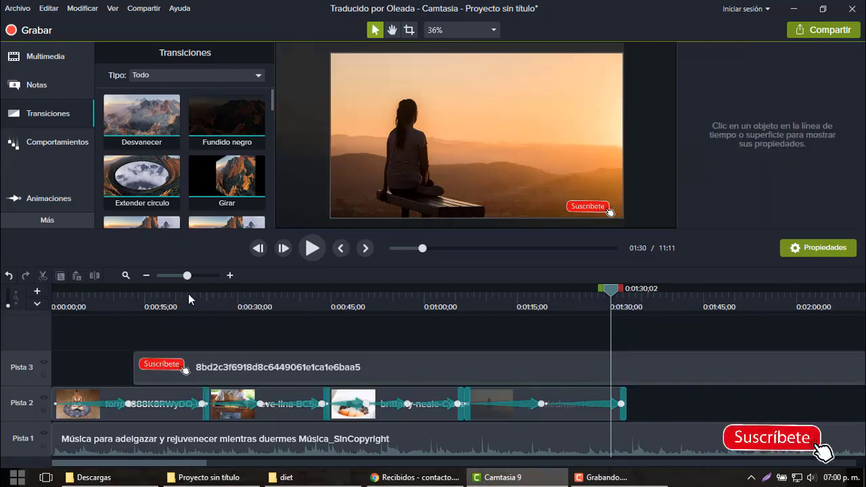
- Set up a local file export with the Sólo MP4 (hasta 720p) preset as far as the production name, and cancel it
click(149, 12)
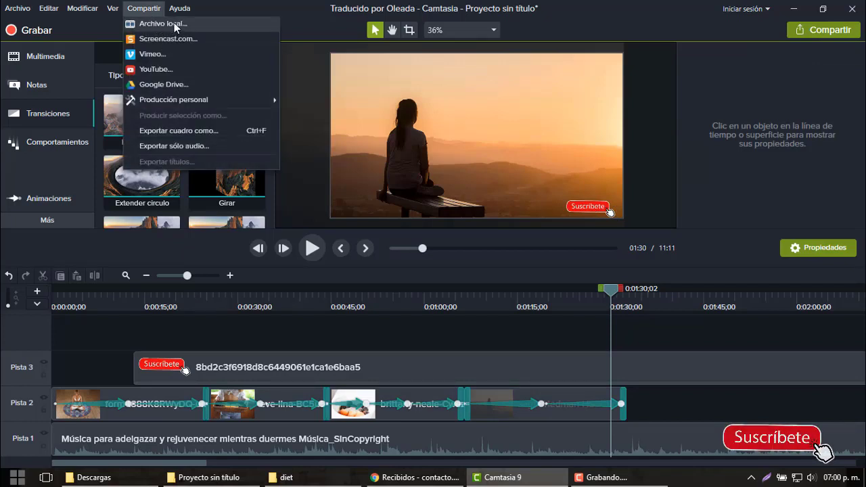
click(173, 25)
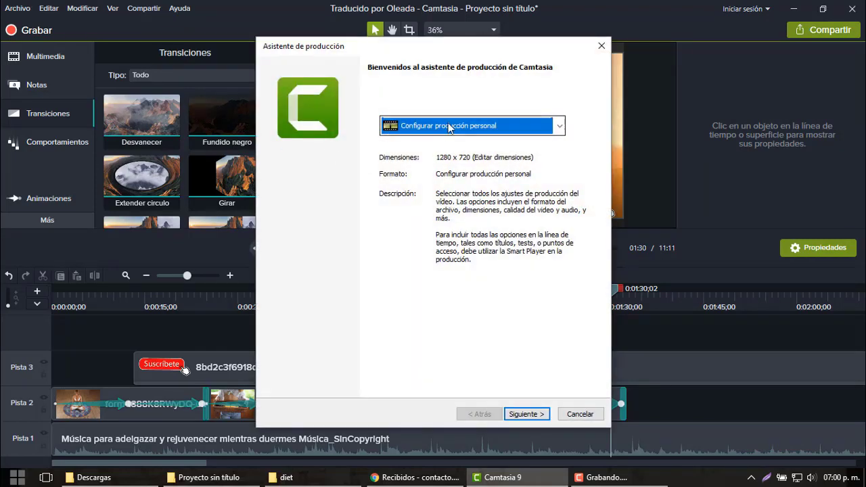
click(450, 126)
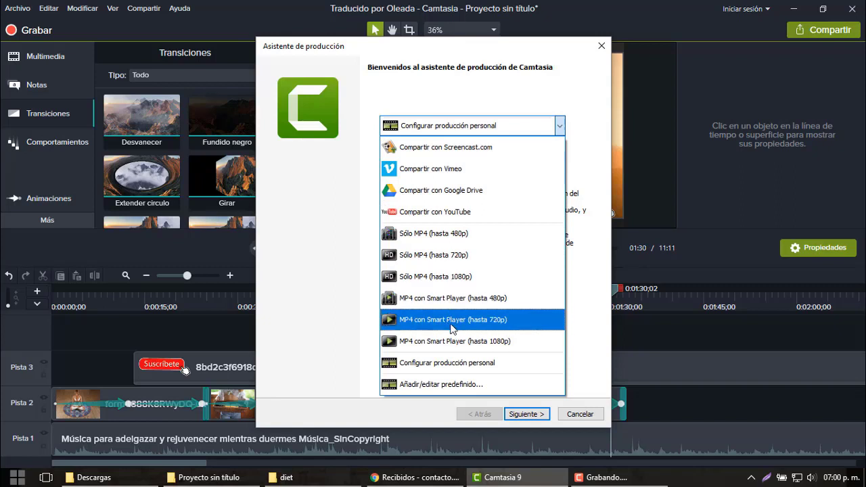
click(434, 261)
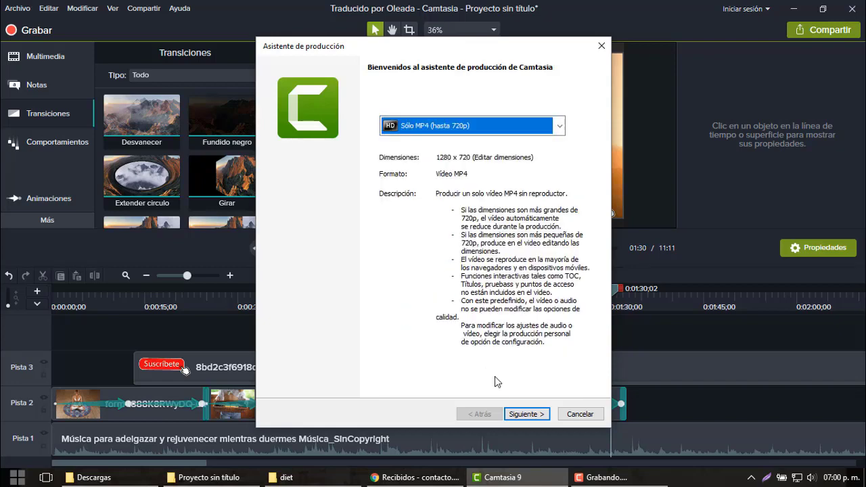
click(526, 413)
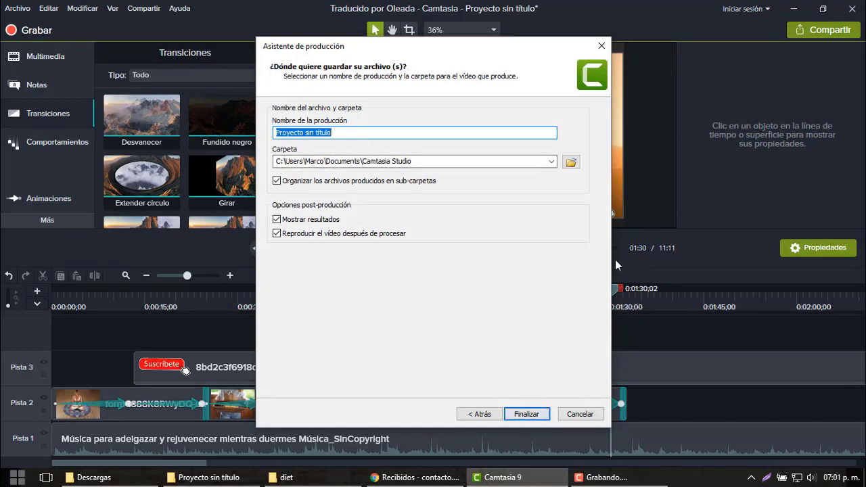
click(602, 47)
click(661, 481)
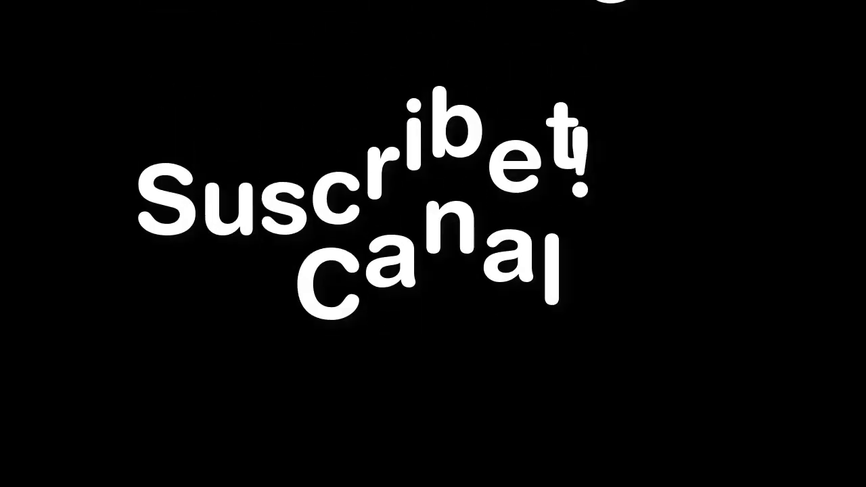